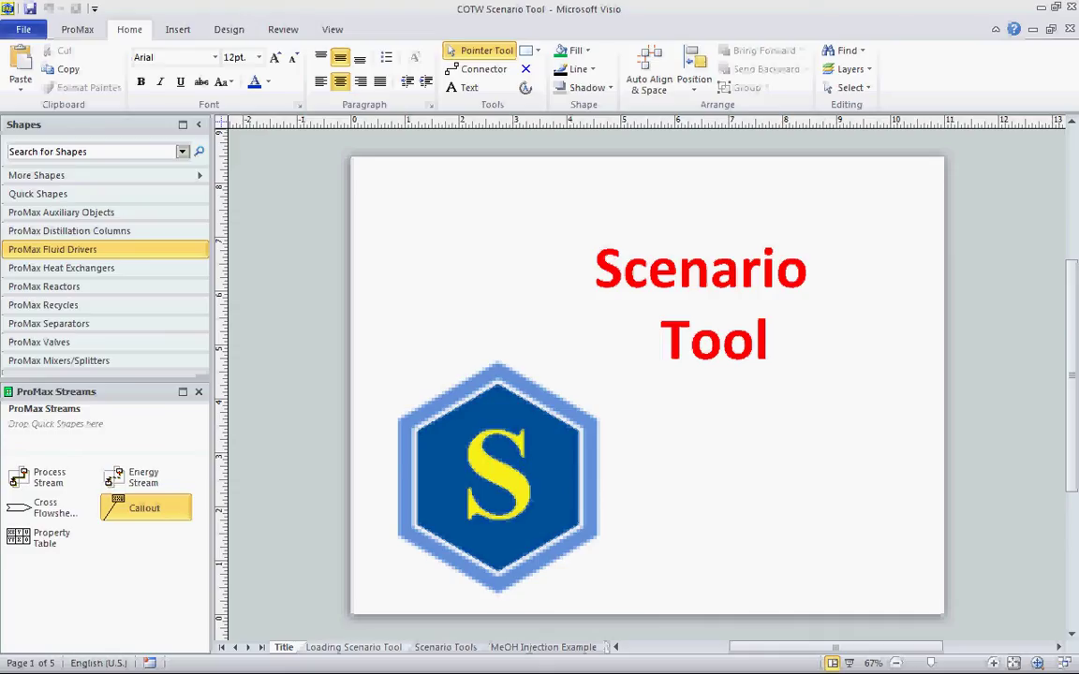
# Show the Loading Scenario Tool page, switch to the Excel workbook, and open the manager for Excel add-ins
pyautogui.hotkey('ctrl', 'pagedown')
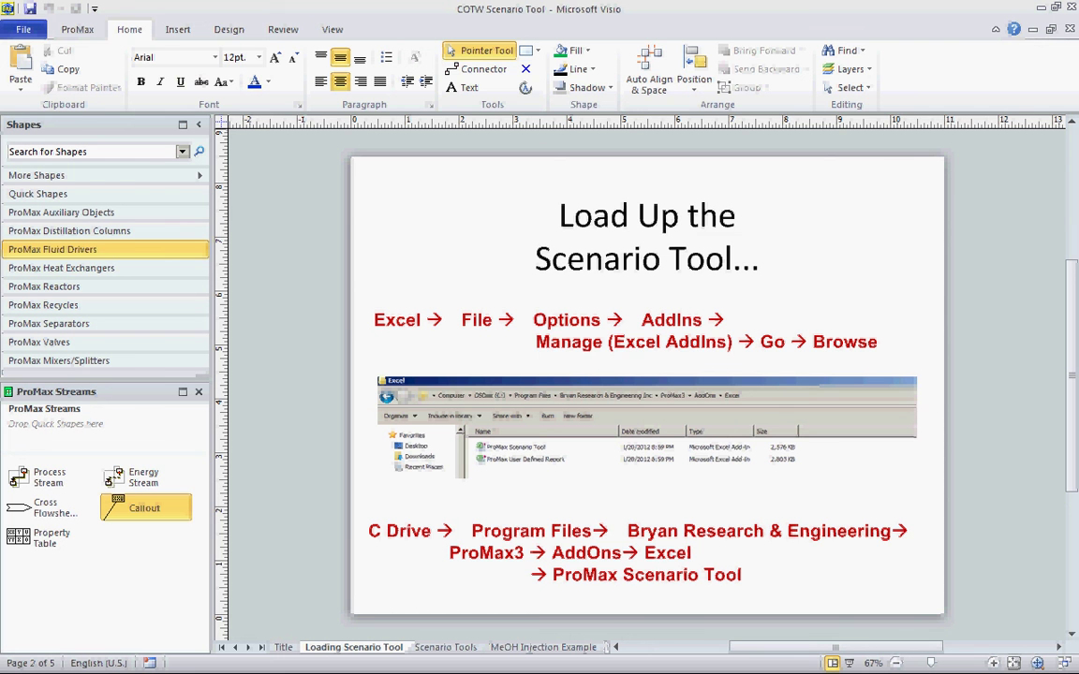
pyautogui.press('alt')
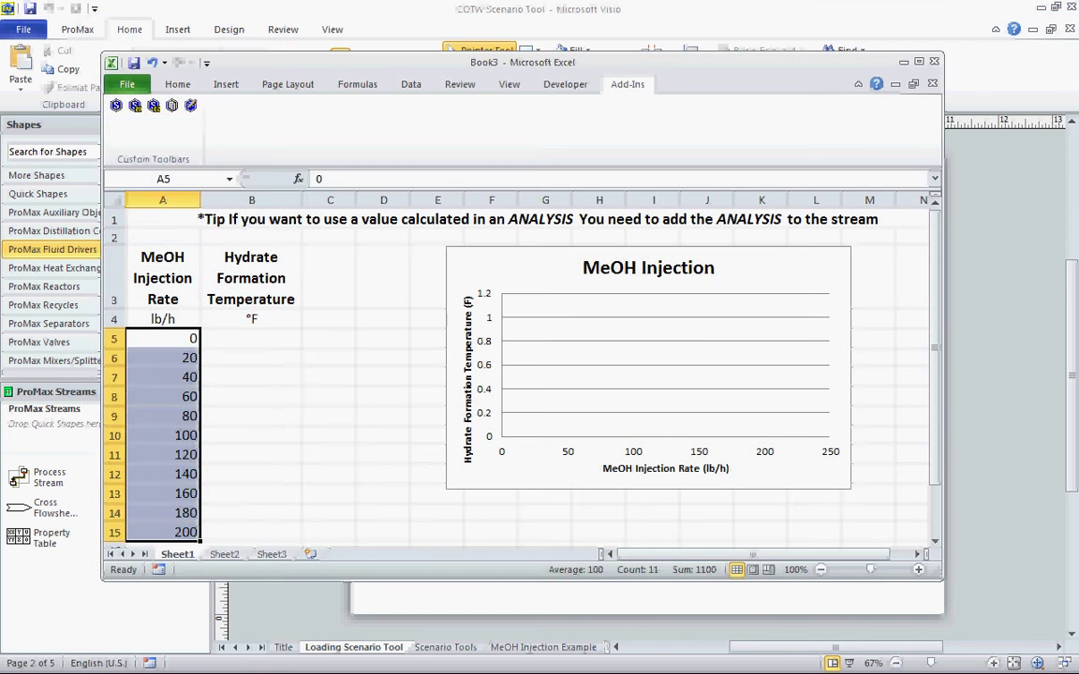
pyautogui.click(330, 434)
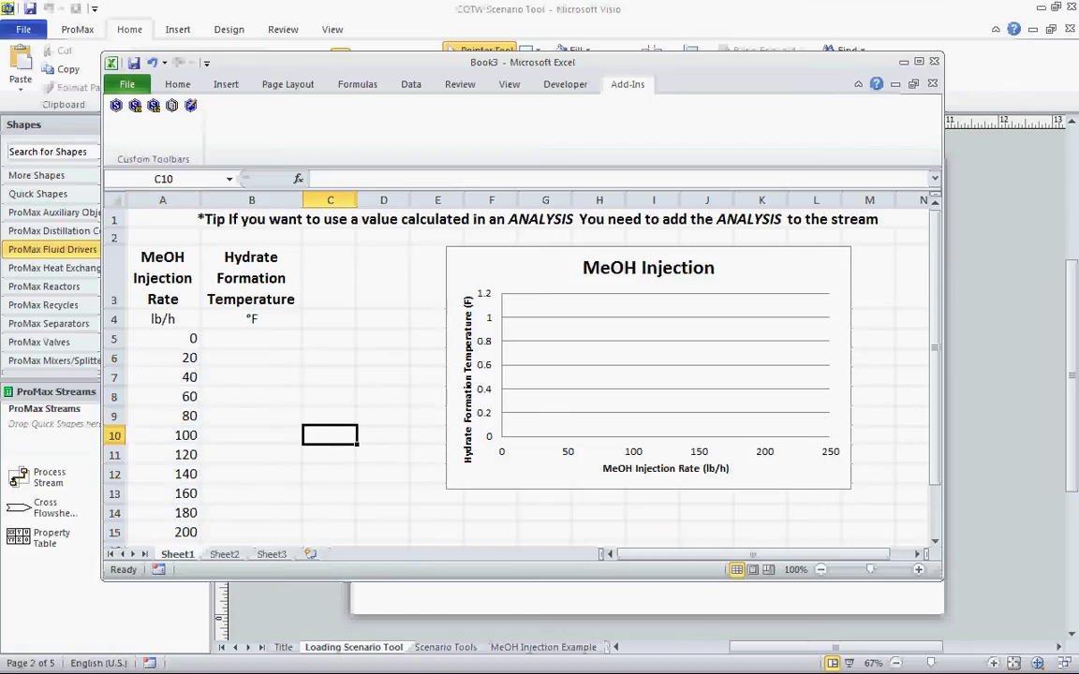
pyautogui.click(127, 84)
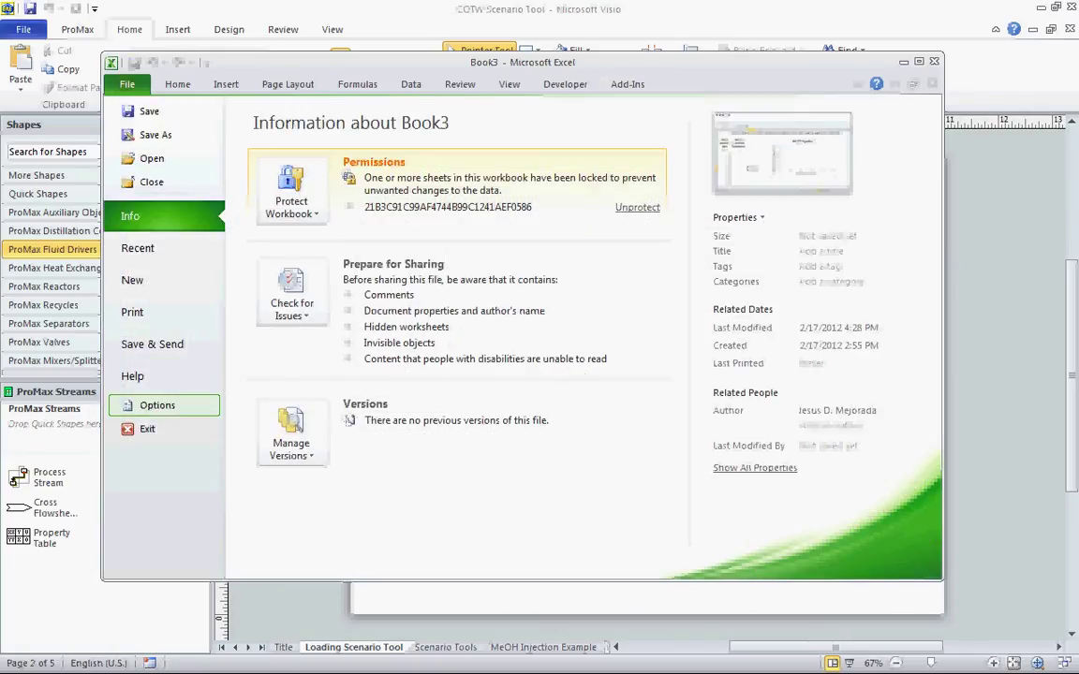
pyautogui.press('Return')
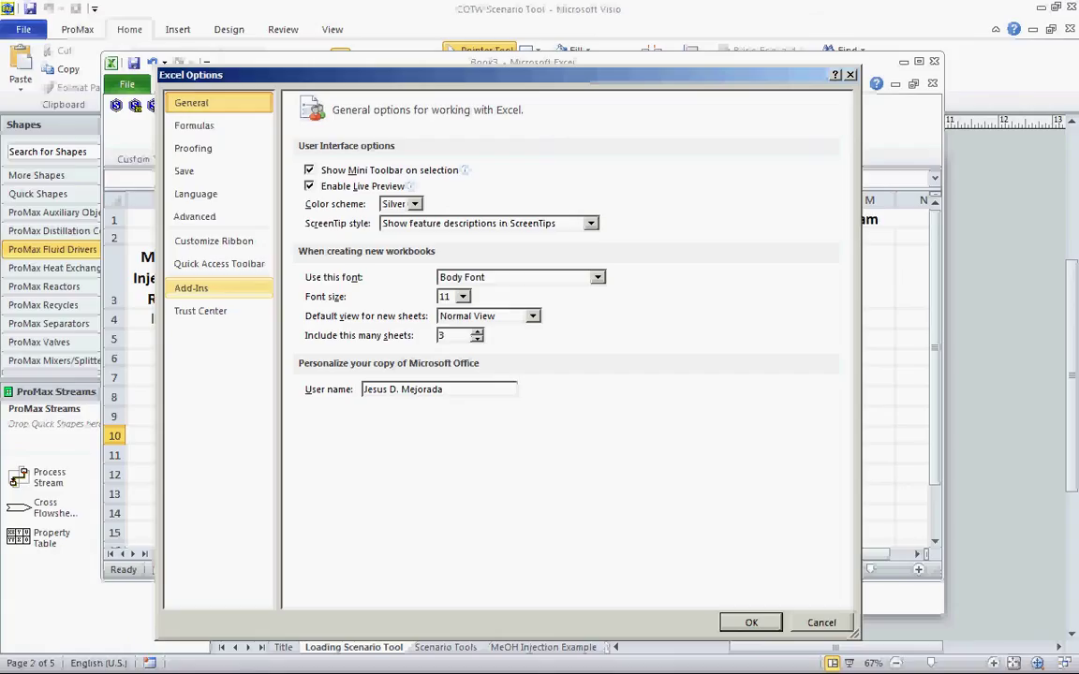
pyautogui.click(191, 287)
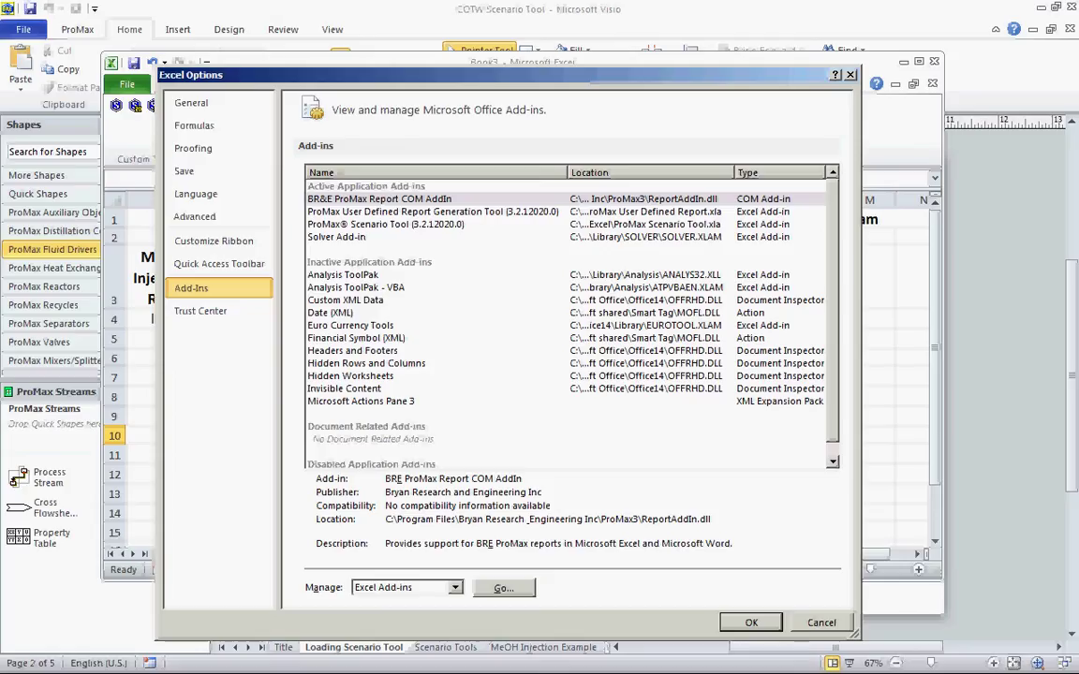
pyautogui.click(503, 587)
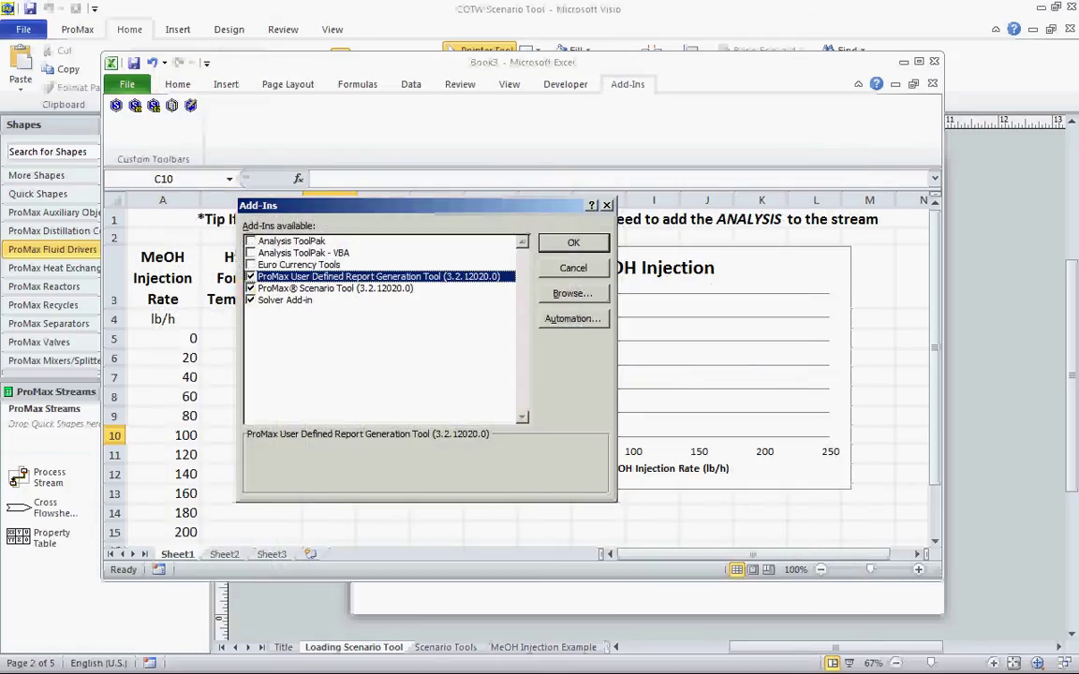
pyautogui.moveTo(421, 205); pyautogui.dragTo(424, 116)
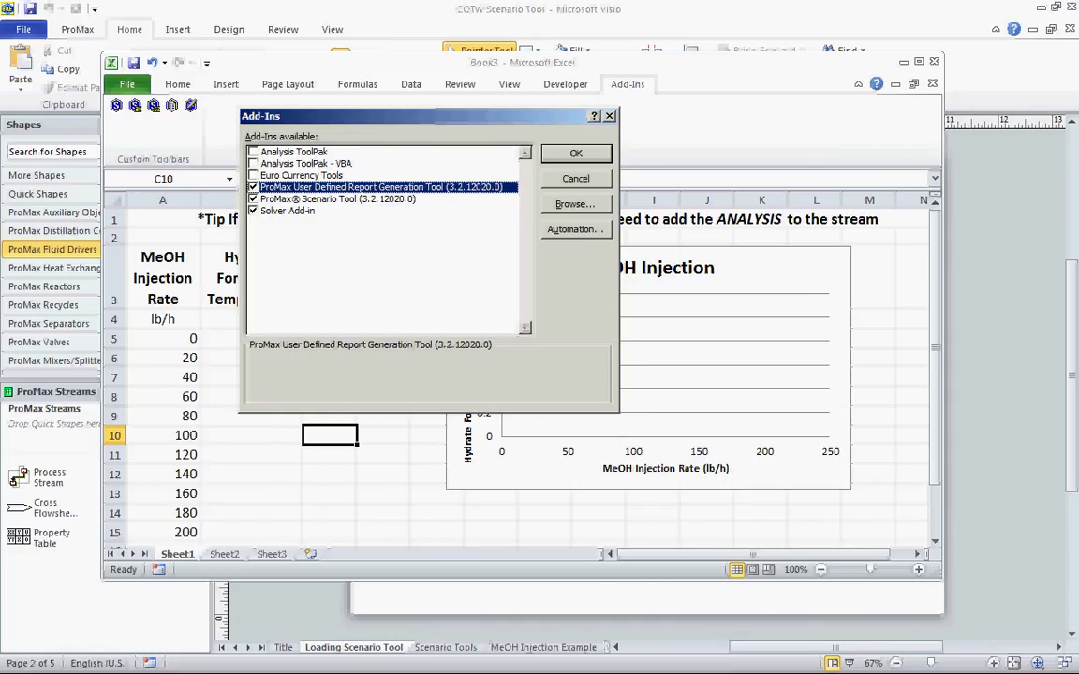
# Browse for an add-in file in C:\Program Files\Bryan Research & Engineering Inc\ProMax3\AddOns\Excel
pyautogui.click(575, 203)
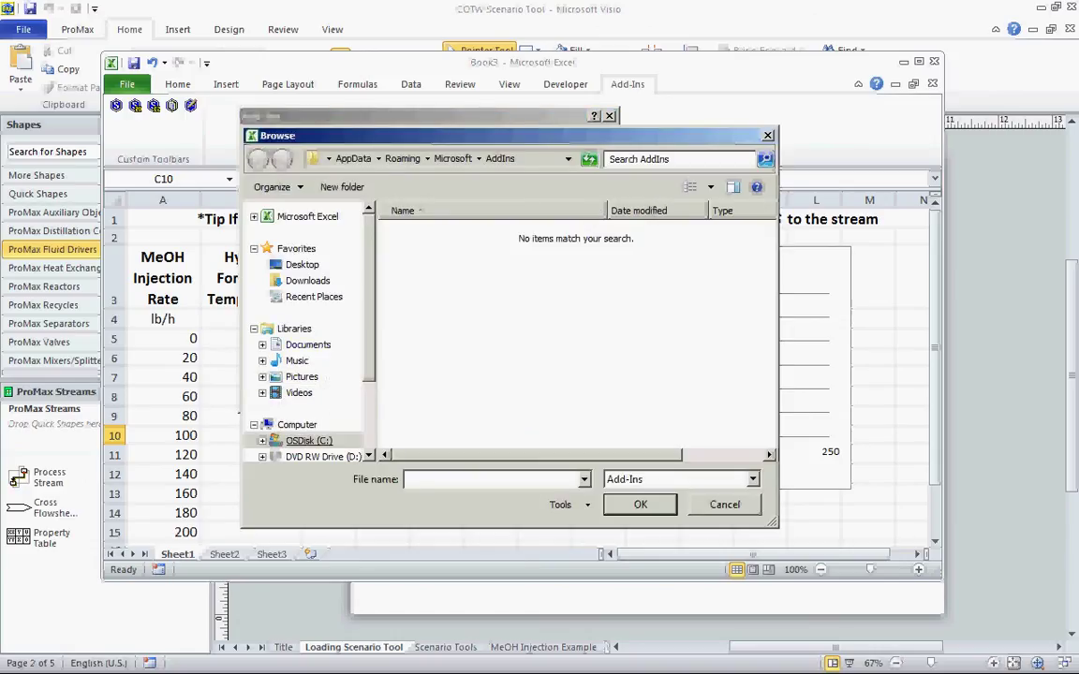
pyautogui.click(308, 440)
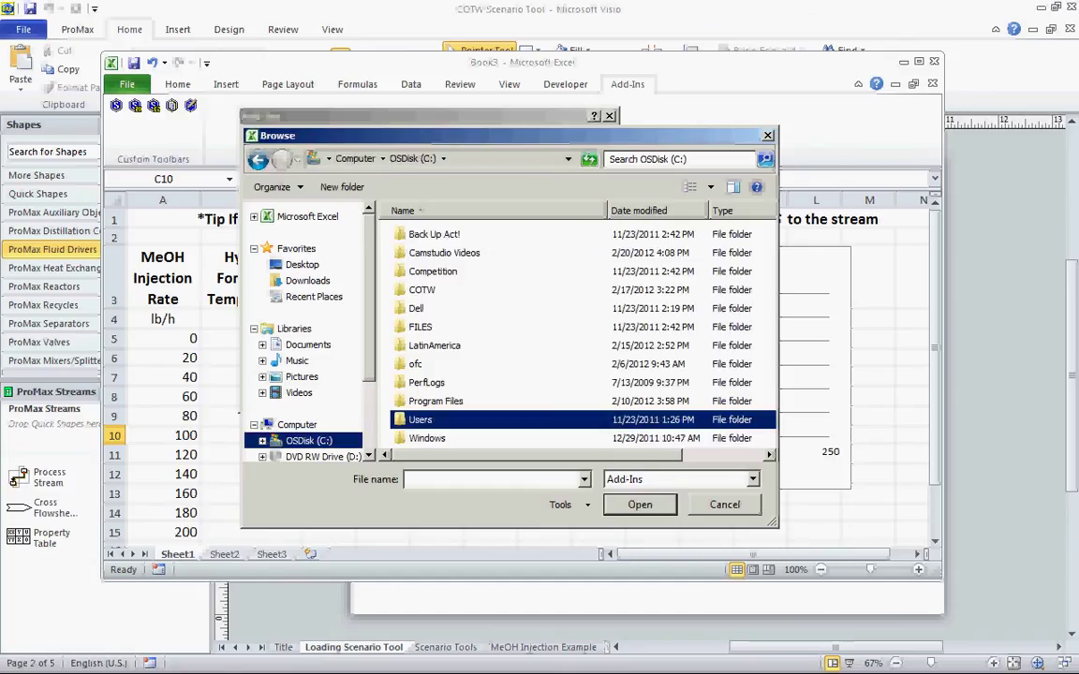
pyautogui.doubleClick(436, 401)
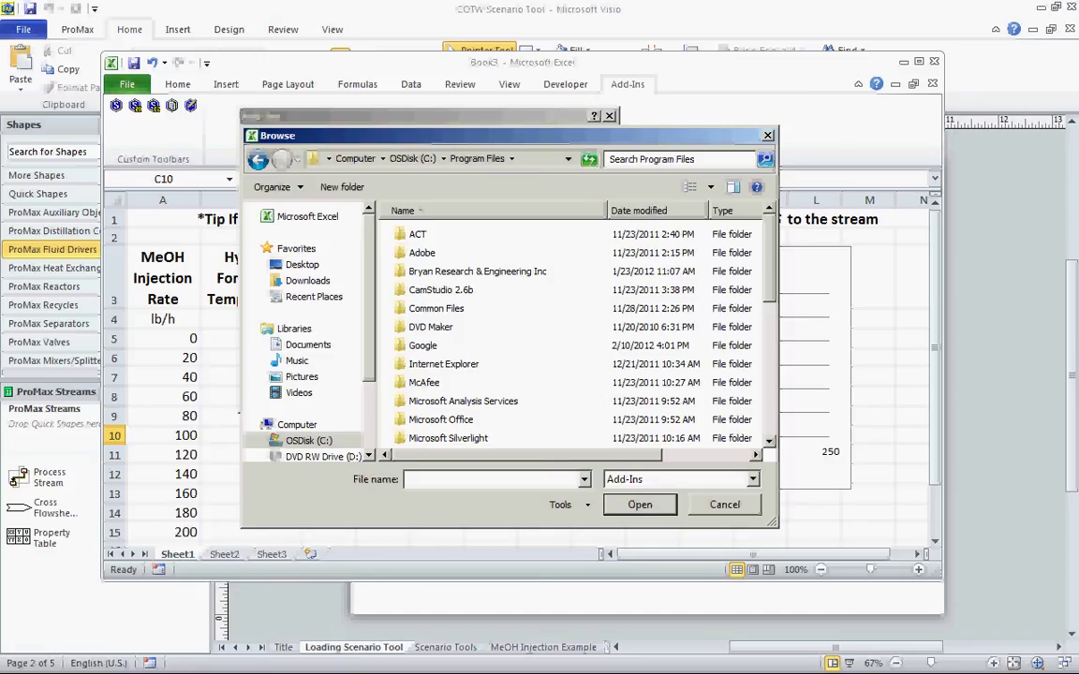
pyautogui.doubleClick(476, 271)
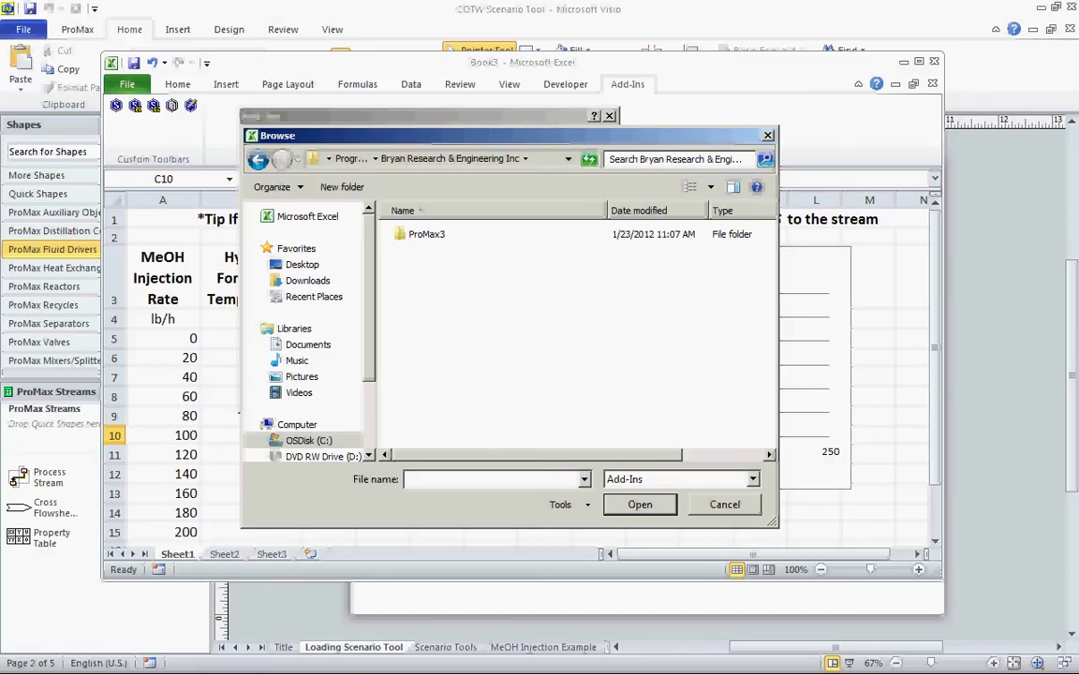
pyautogui.press('p')
pyautogui.press('Return')
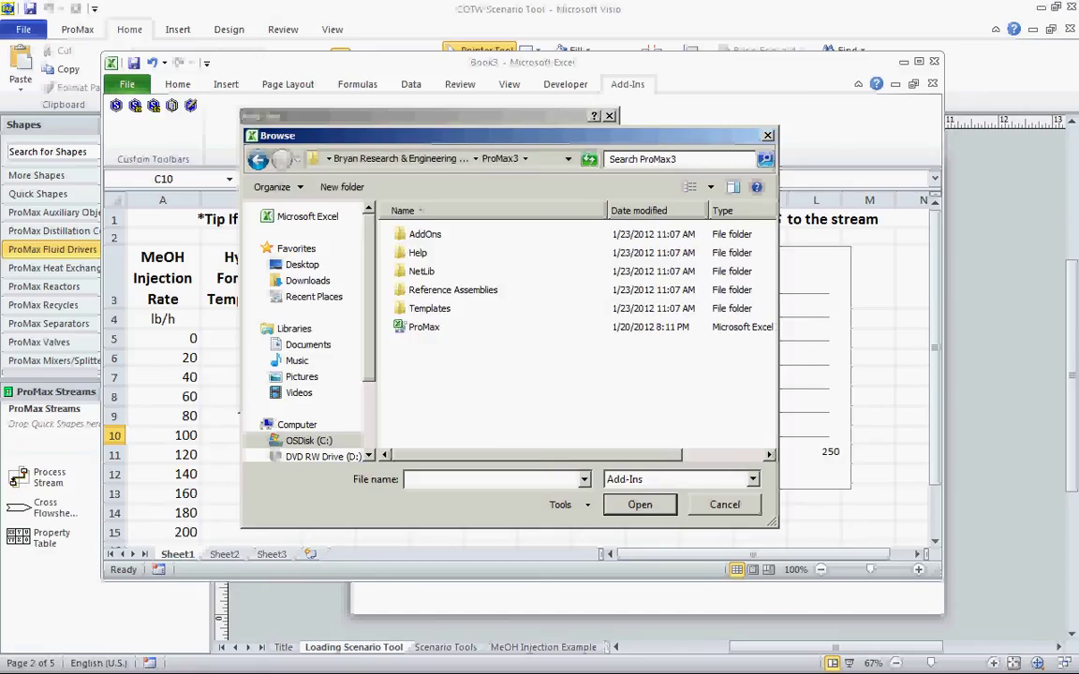
pyautogui.press('a')
pyautogui.press('Return')
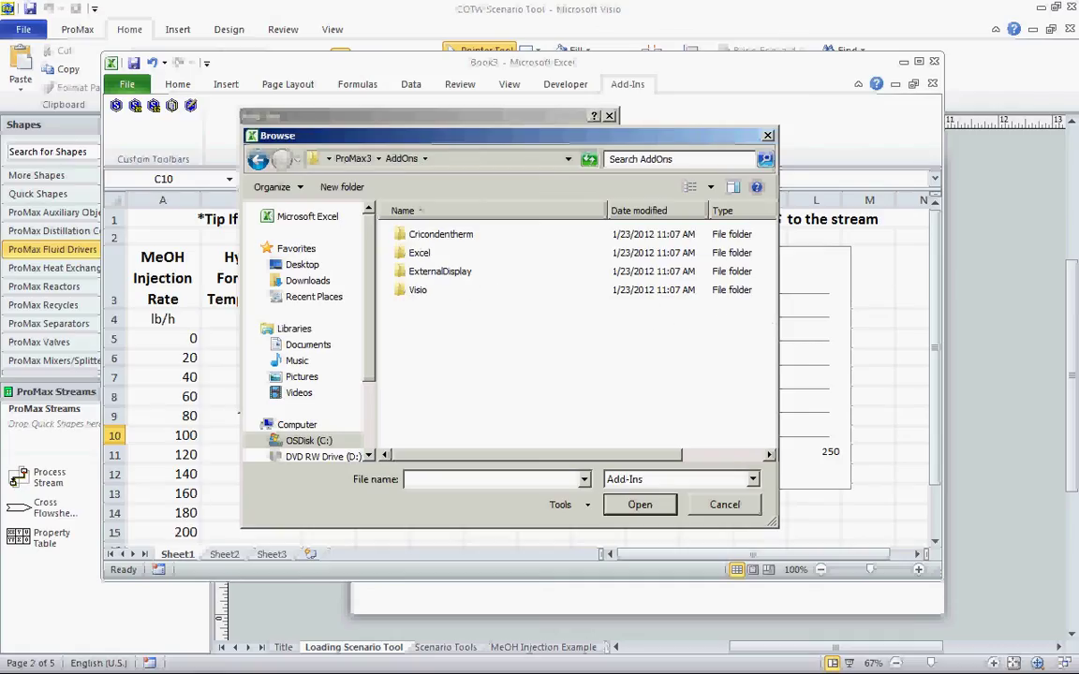
pyautogui.press('e')
pyautogui.press('Return')
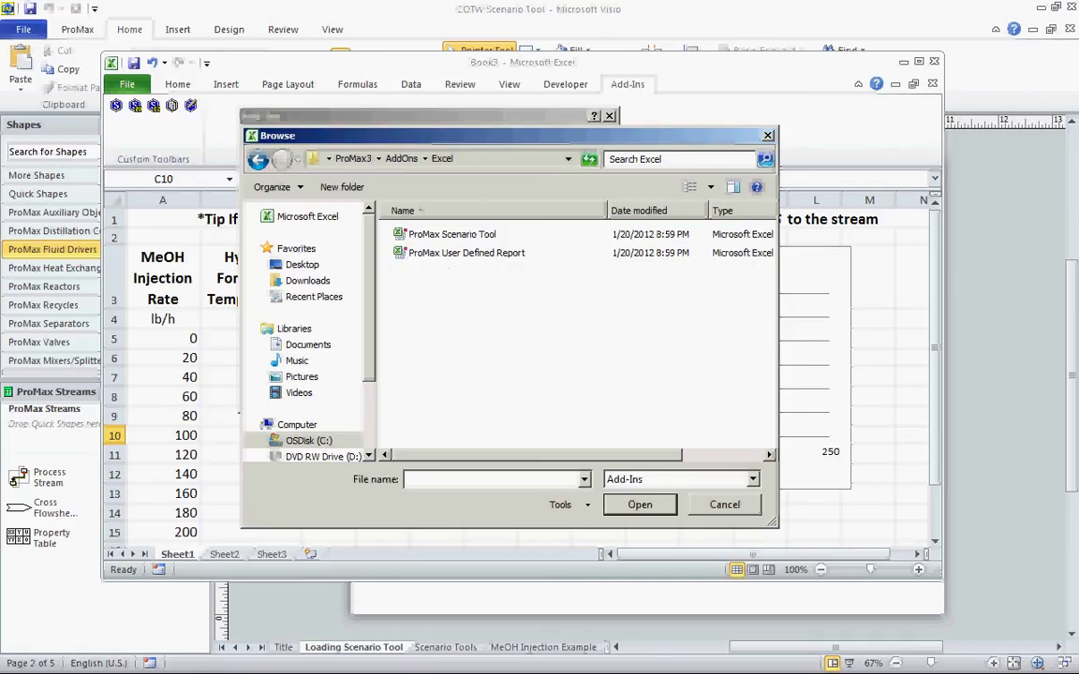
# Load the ProMax Scenario Tool add-in file and accept the list of available add-ins
pyautogui.press('p')
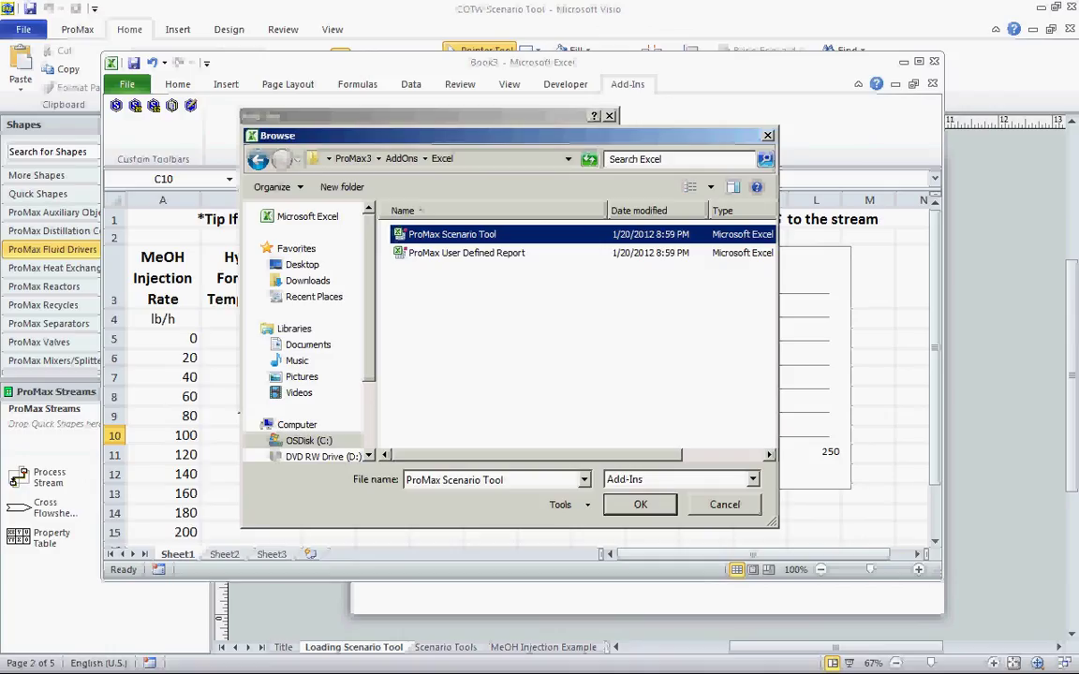
pyautogui.press('Return')
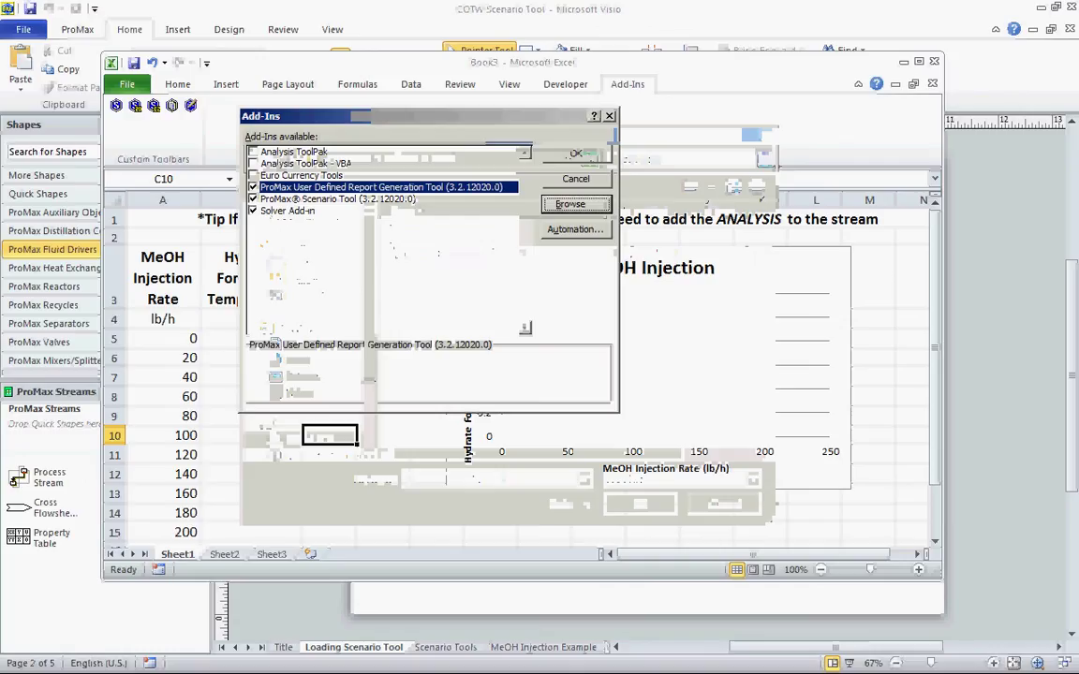
pyautogui.press('Return')
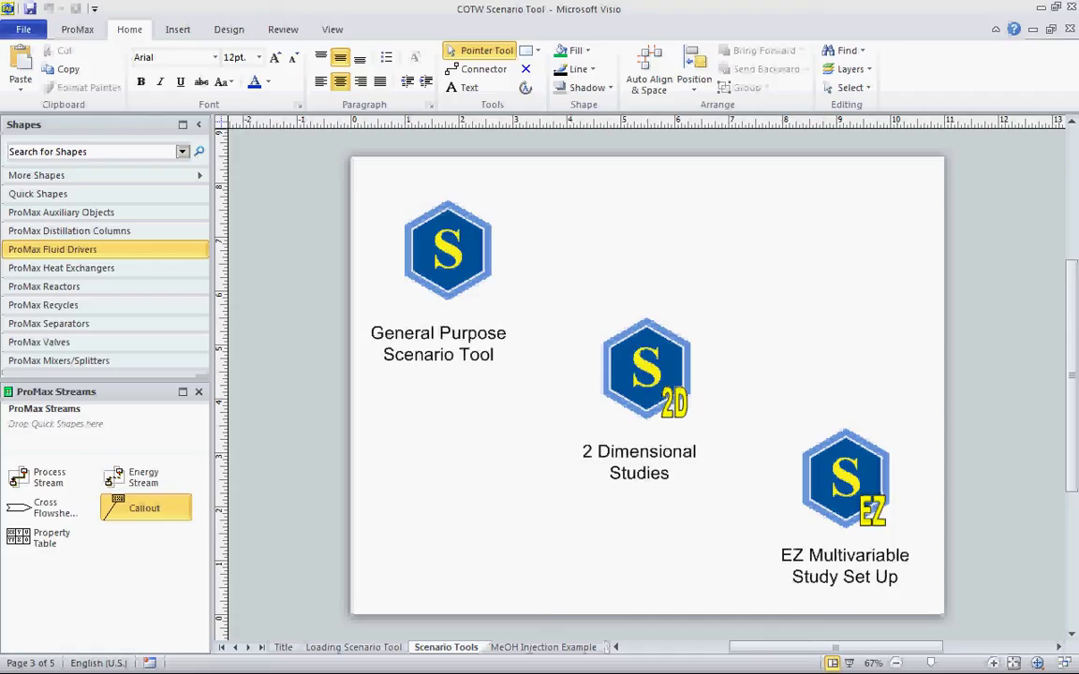
# Show the MeOH Injection Example flowsheet in Visio and inspect stream 2 leaving exchanger XCHG-100
pyautogui.hotkey('ctrl', 'pagedown')
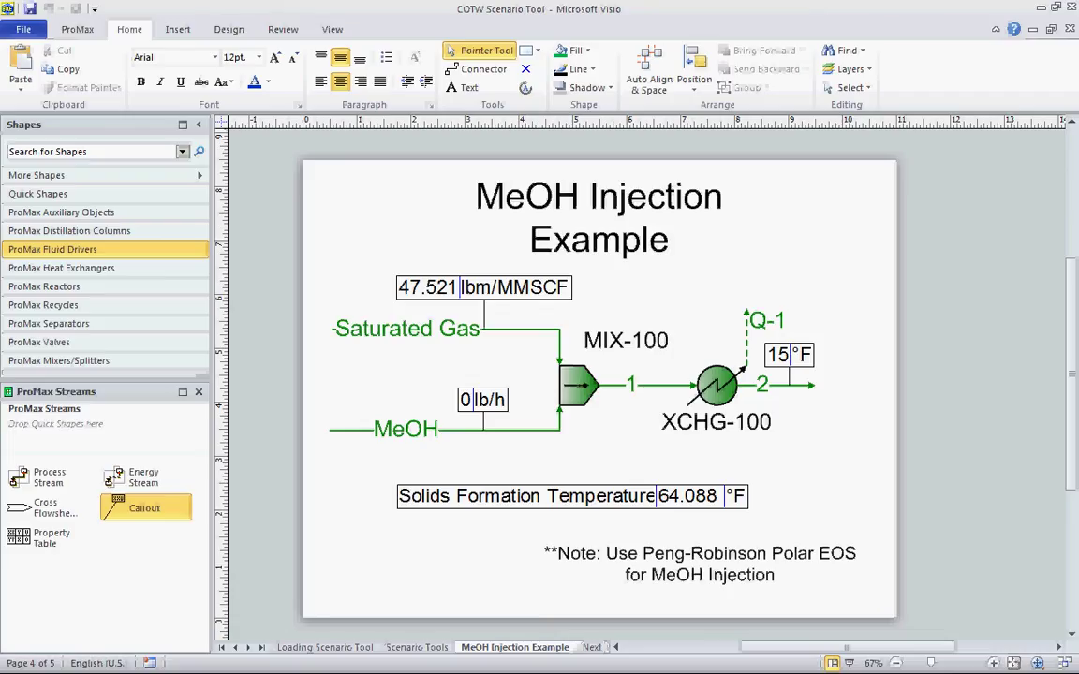
pyautogui.click(762, 384)
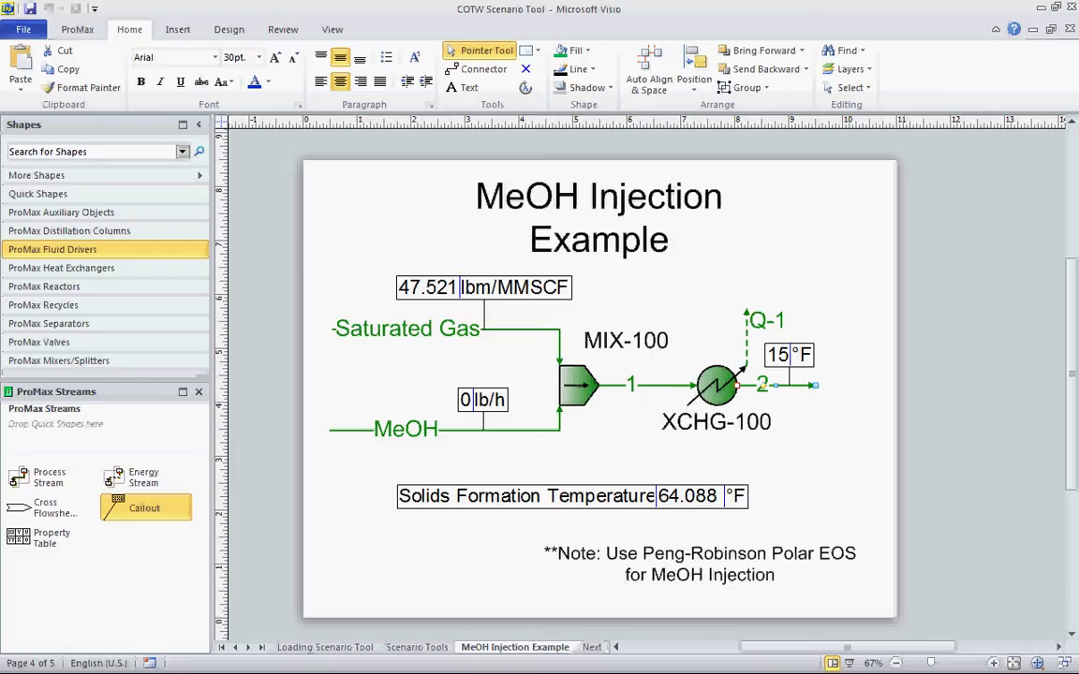
pyautogui.press('Escape')
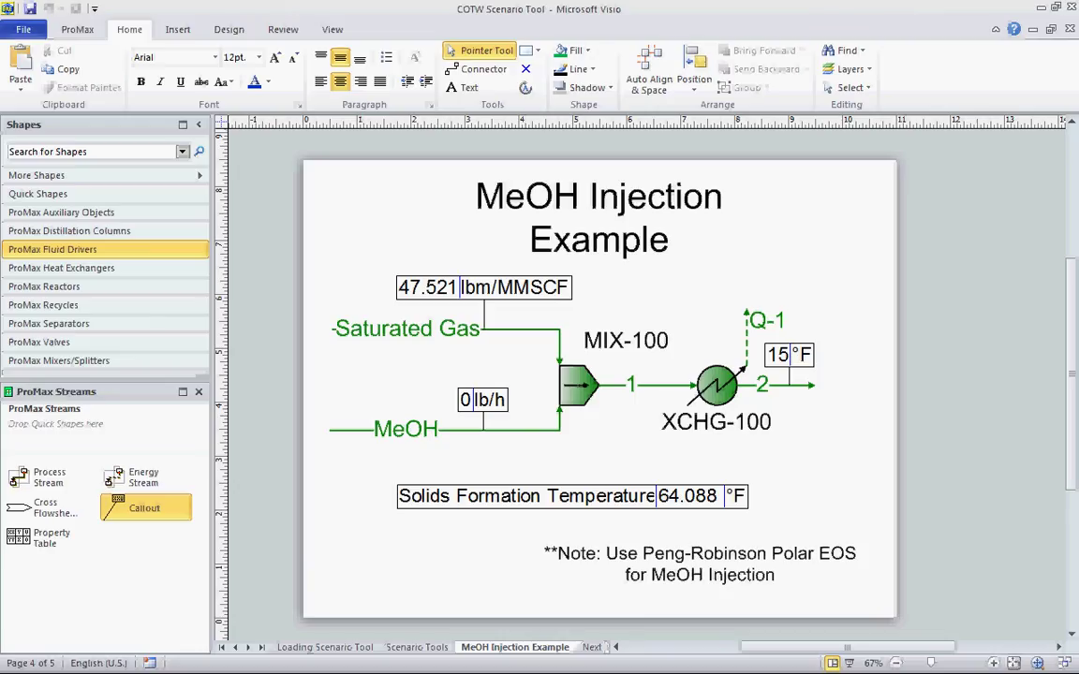
# Switch to the Excel workbook and review the injection rate and hydrate temperature table, including the rates in A5:A15
pyautogui.hotkey('alt', 'Tab')
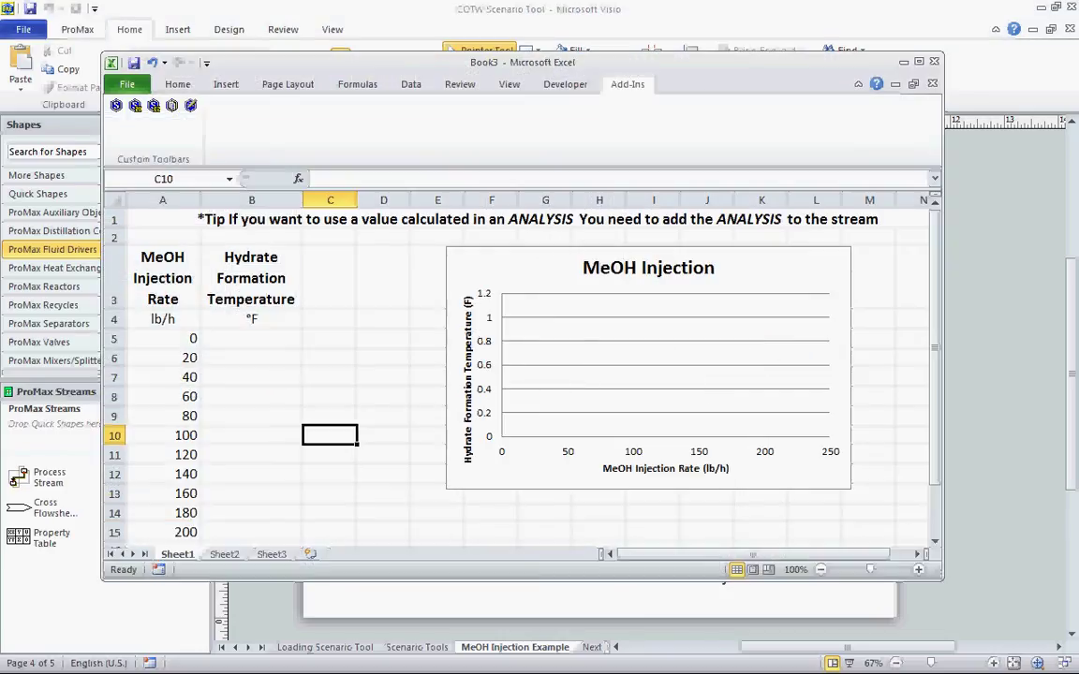
pyautogui.moveTo(162, 278); pyautogui.dragTo(251, 532)
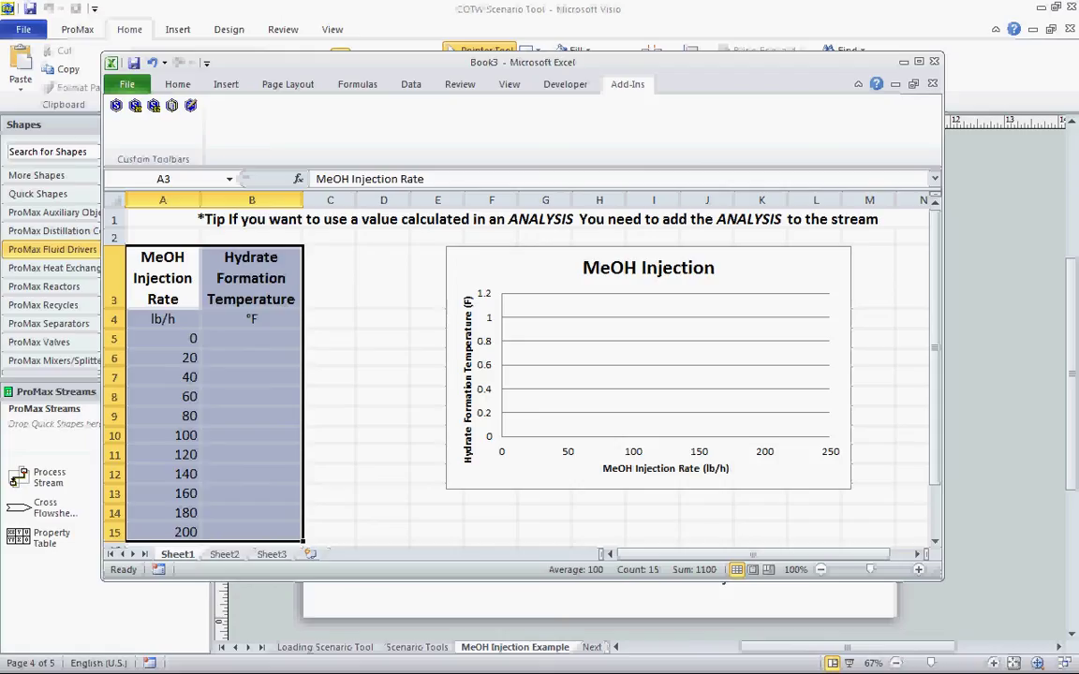
pyautogui.click(383, 376)
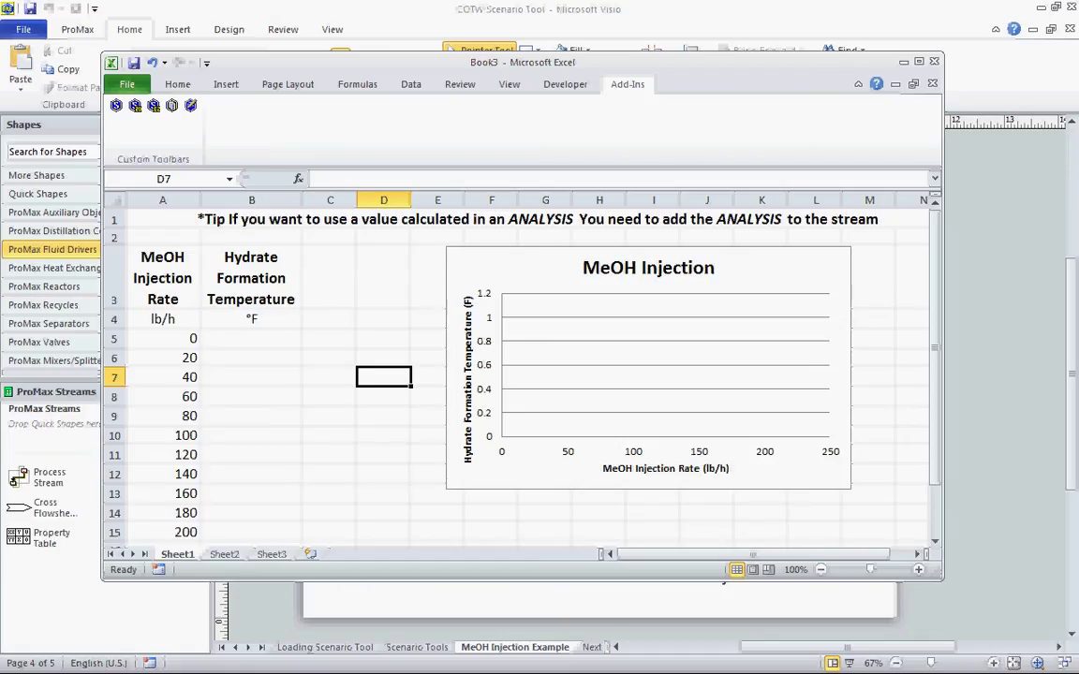
pyautogui.moveTo(162, 338); pyautogui.dragTo(162, 532)
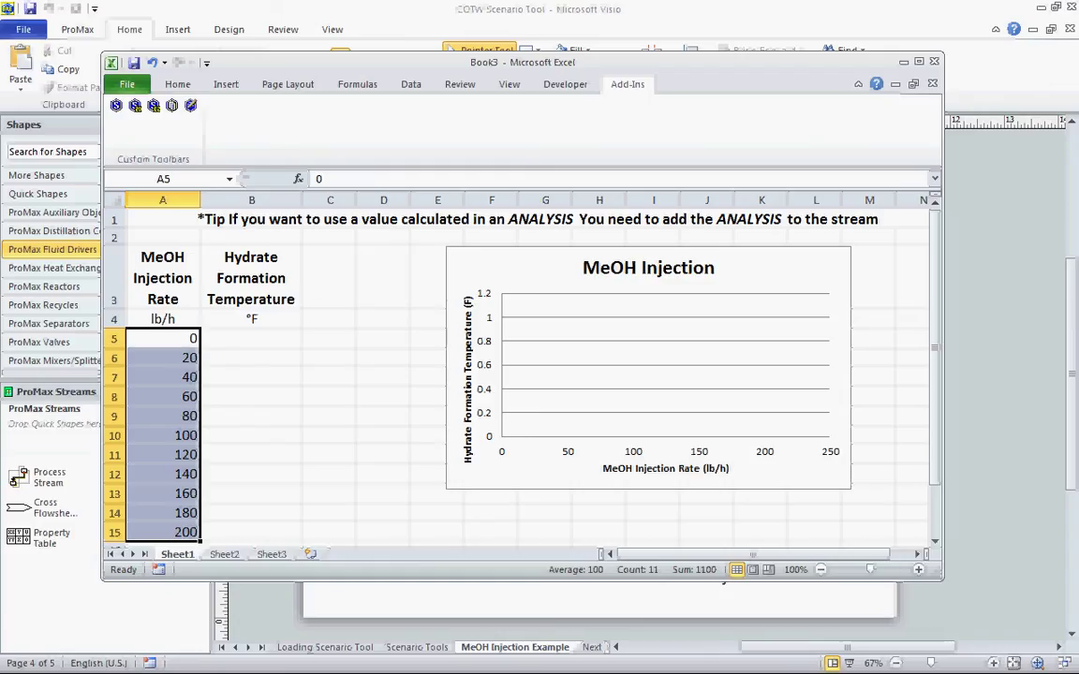
pyautogui.click(383, 377)
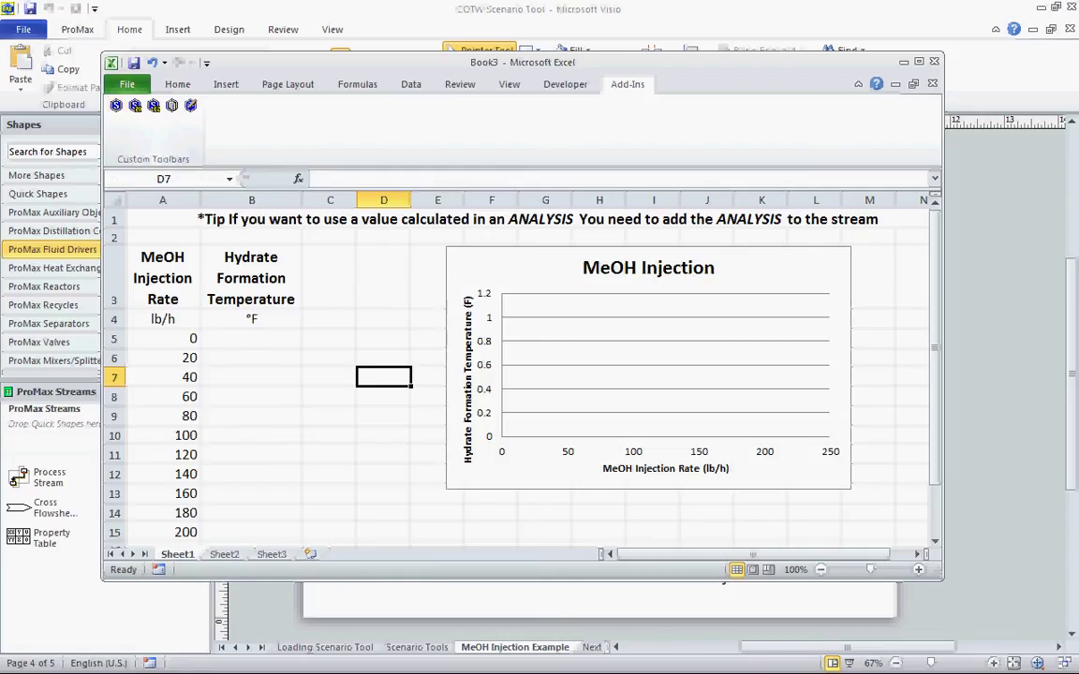
# Open the general purpose ProMax Scenario Tool, choose the project ProMax-3!COTW Scenario Tool.pmx, and name the scenario MeOH Study
pyautogui.click(116, 105)
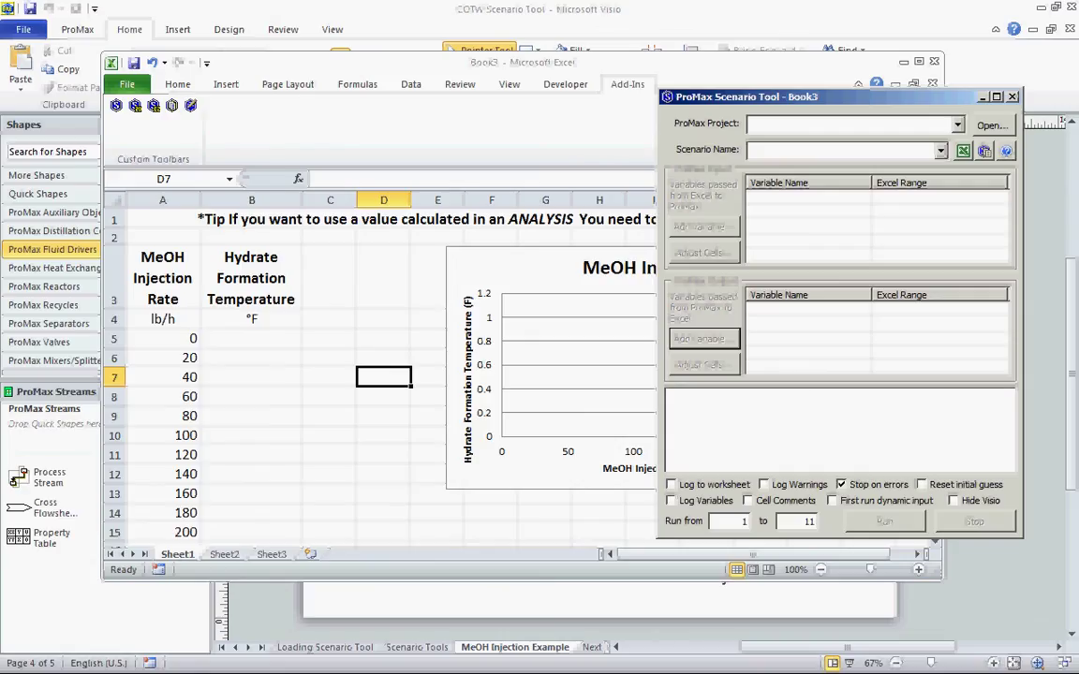
pyautogui.click(956, 125)
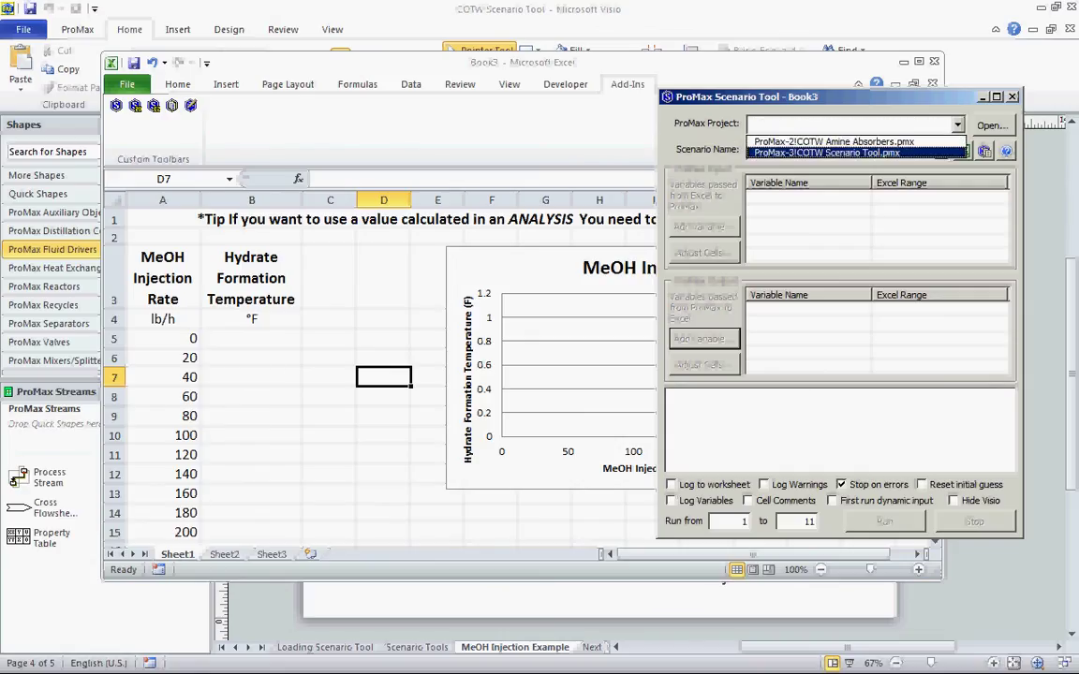
pyautogui.press('Return')
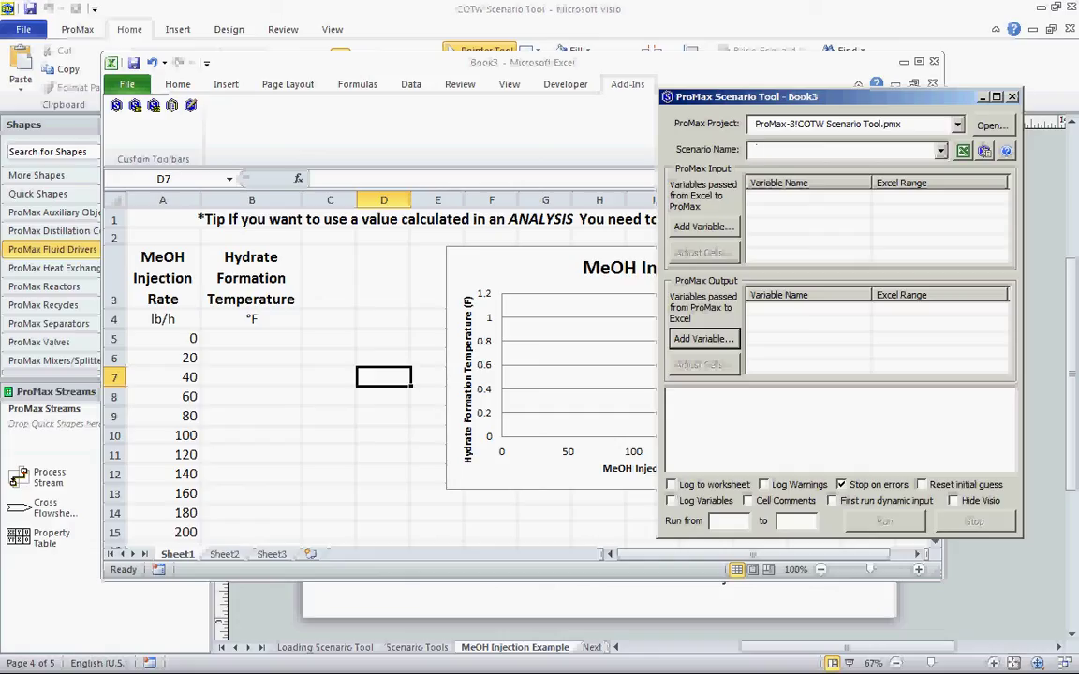
pyautogui.write('MeOH Study')
# Add a ProMax input variable named MeOH Flow Rate that takes its values from the injection rates in A5:A15
pyautogui.moveTo(162, 338); pyautogui.dragTo(162, 532)
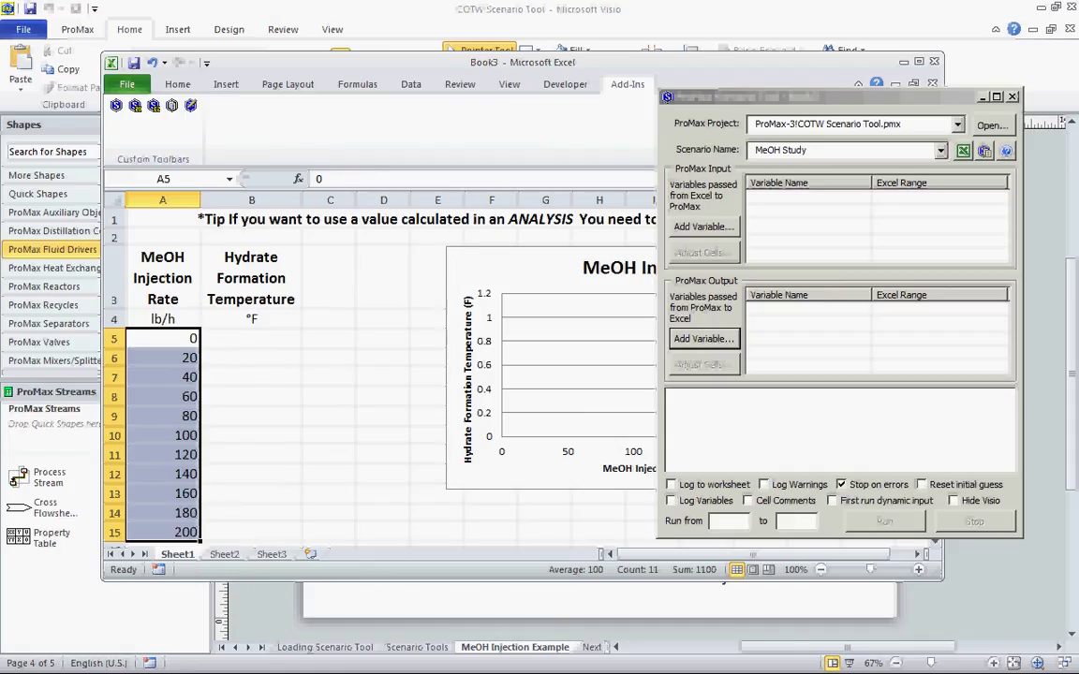
pyautogui.click(703, 227)
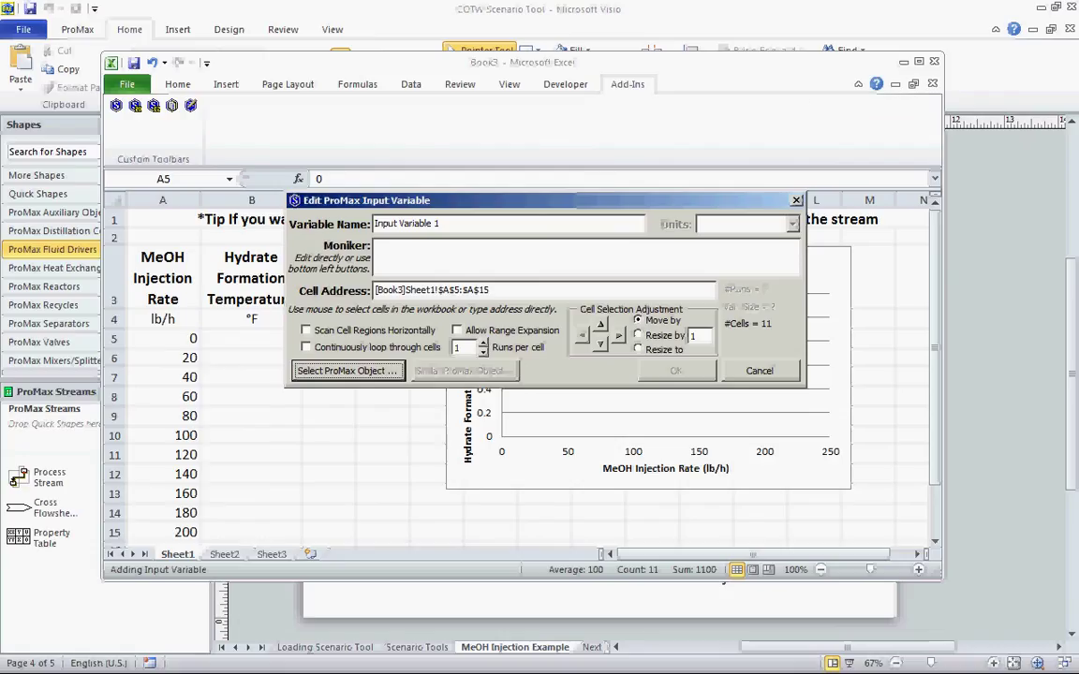
pyautogui.click(410, 223)
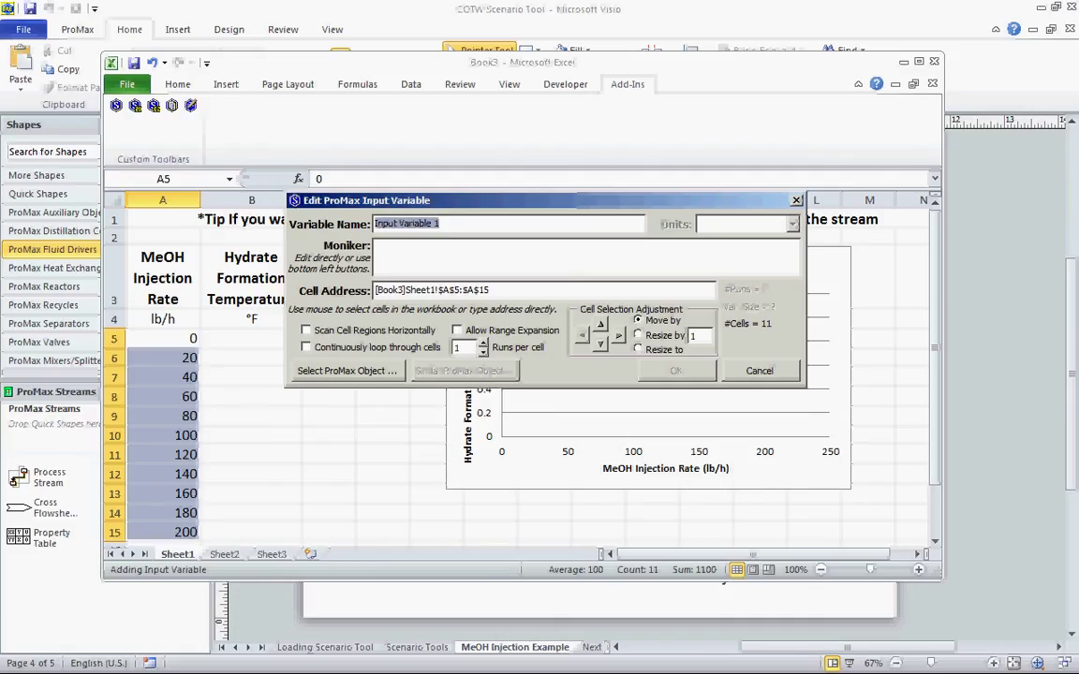
pyautogui.write('MeOH ')
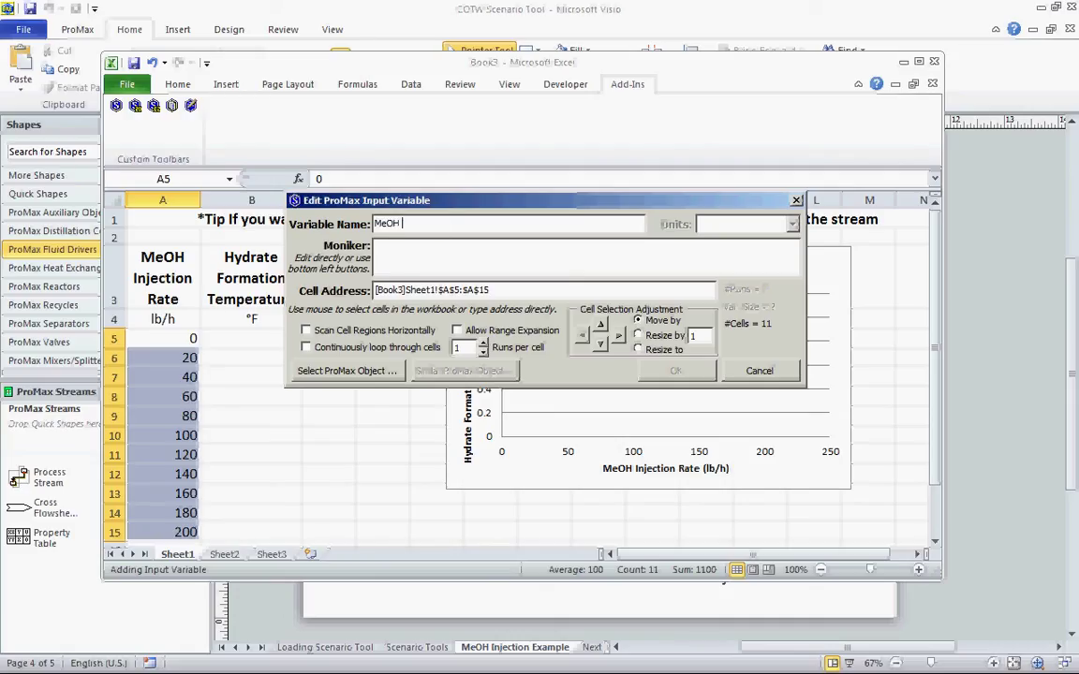
pyautogui.write('Flow Rate')
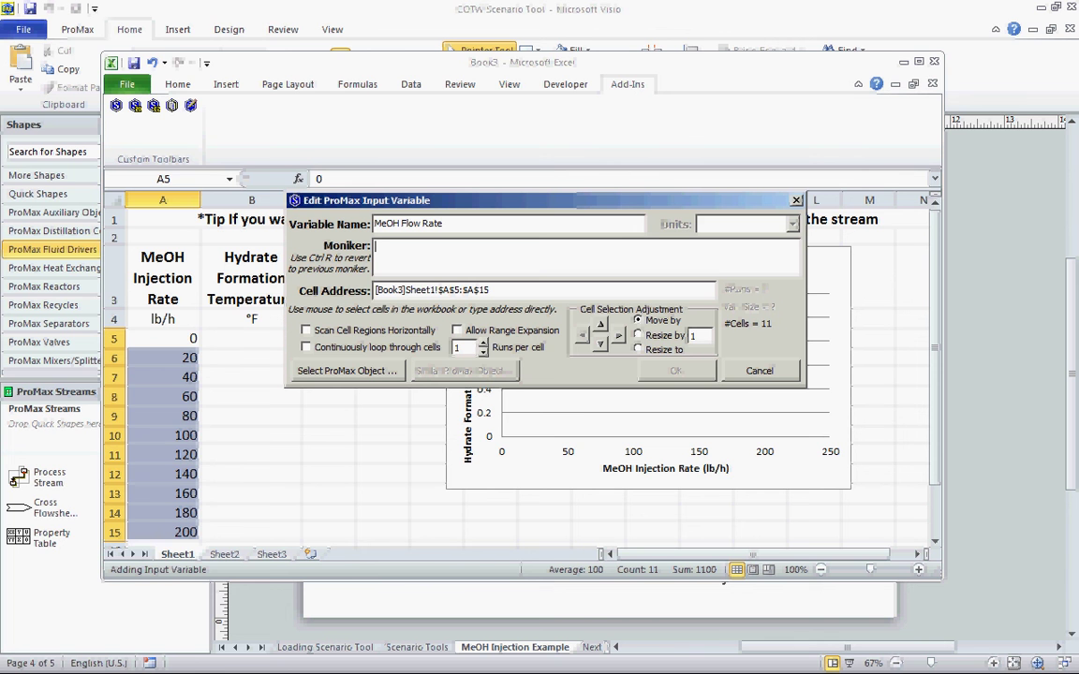
# Link the input variable to the total-phase Mass Flow property of the MeOH stream in the MeOH Injection Example flowsheet
pyautogui.click(347, 370)
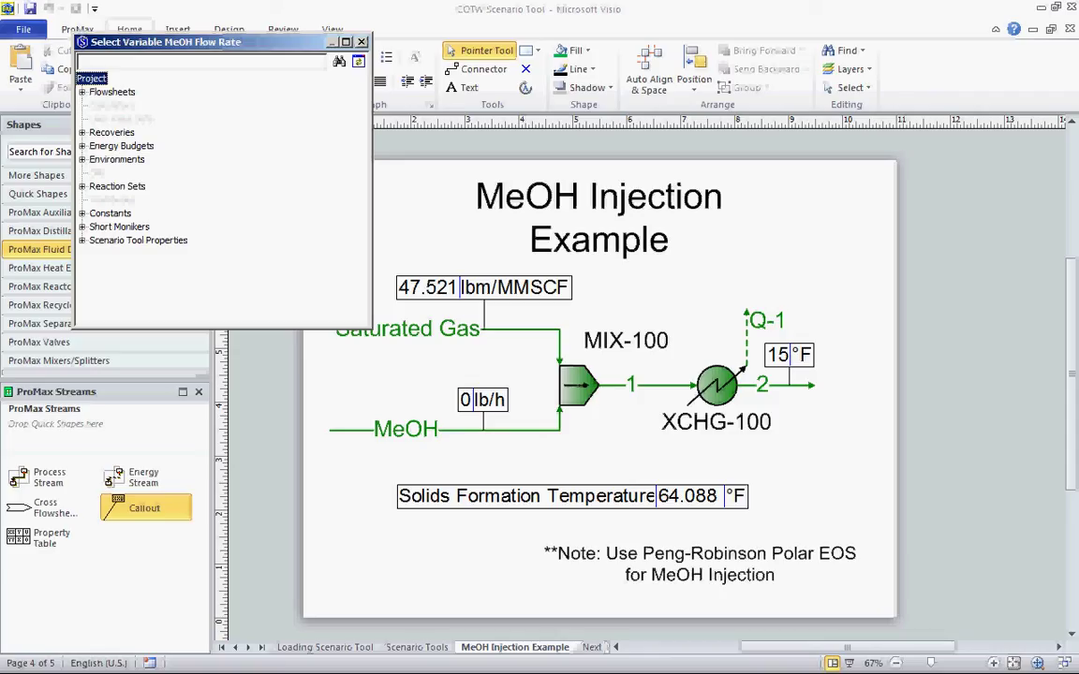
pyautogui.click(82, 92)
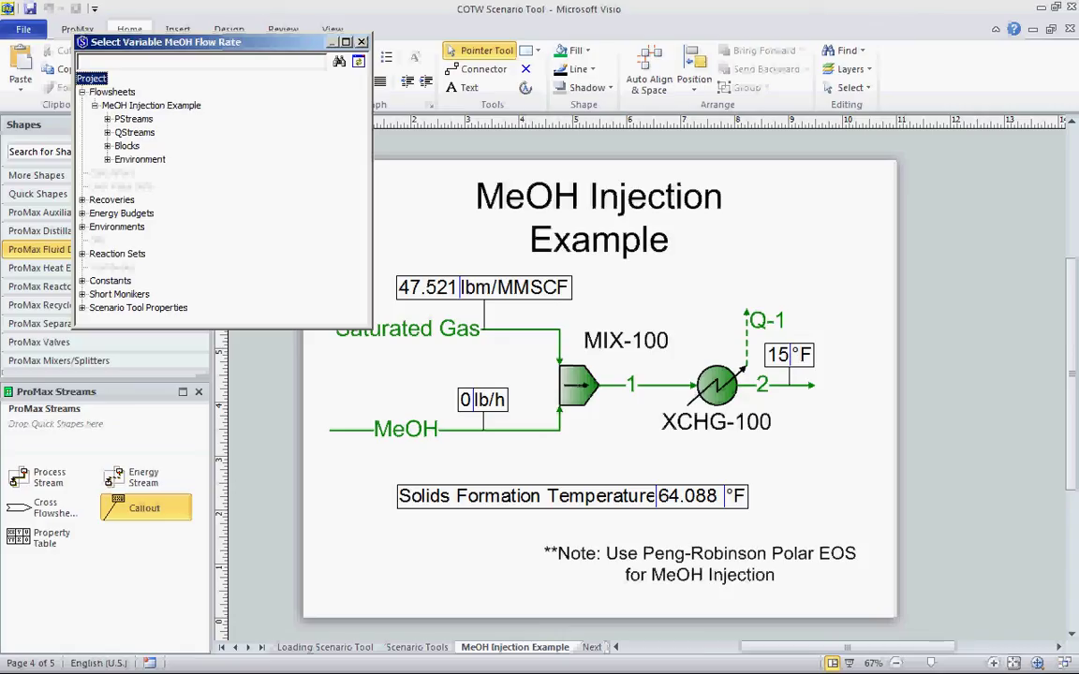
pyautogui.click(108, 119)
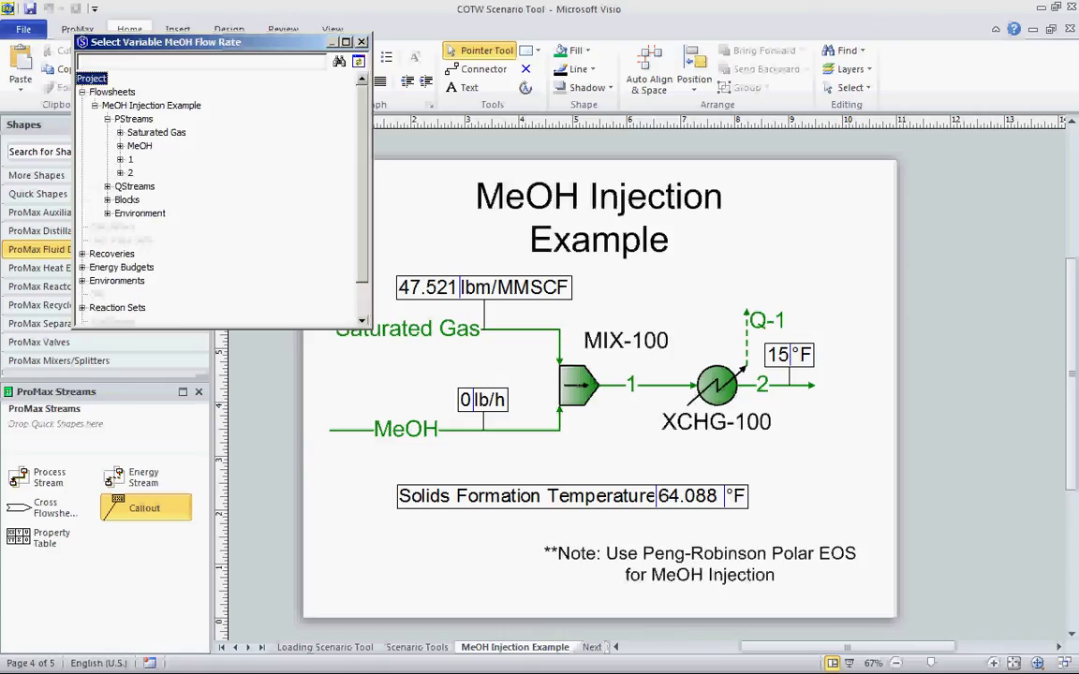
pyautogui.click(120, 145)
pyautogui.click(139, 145)
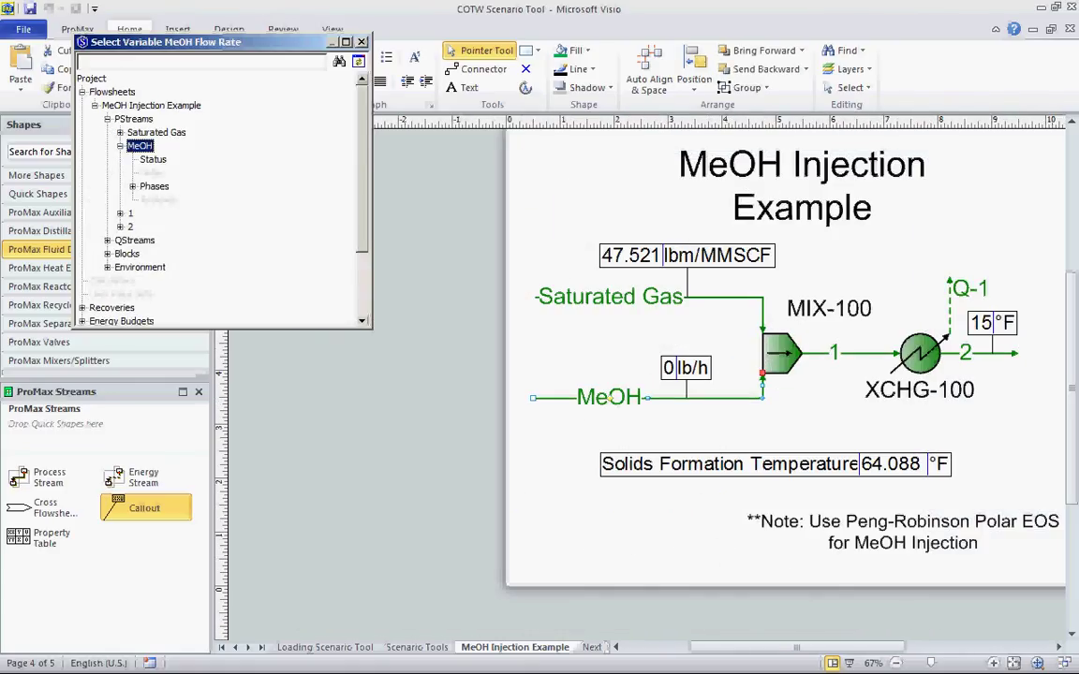
pyautogui.click(132, 186)
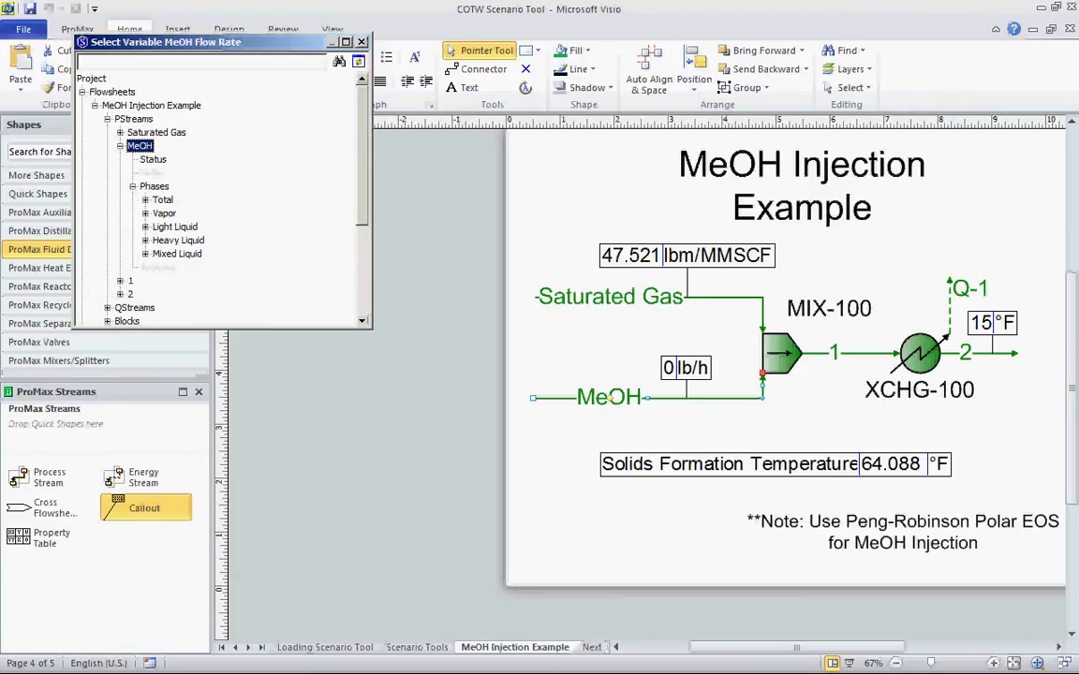
pyautogui.click(146, 200)
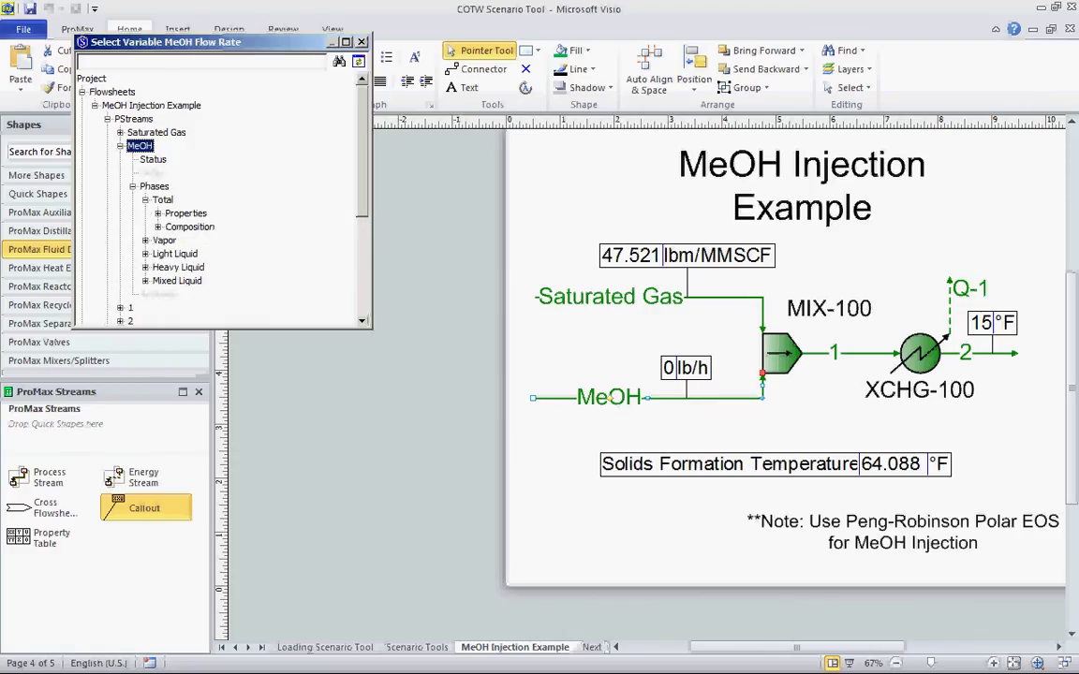
pyautogui.click(157, 214)
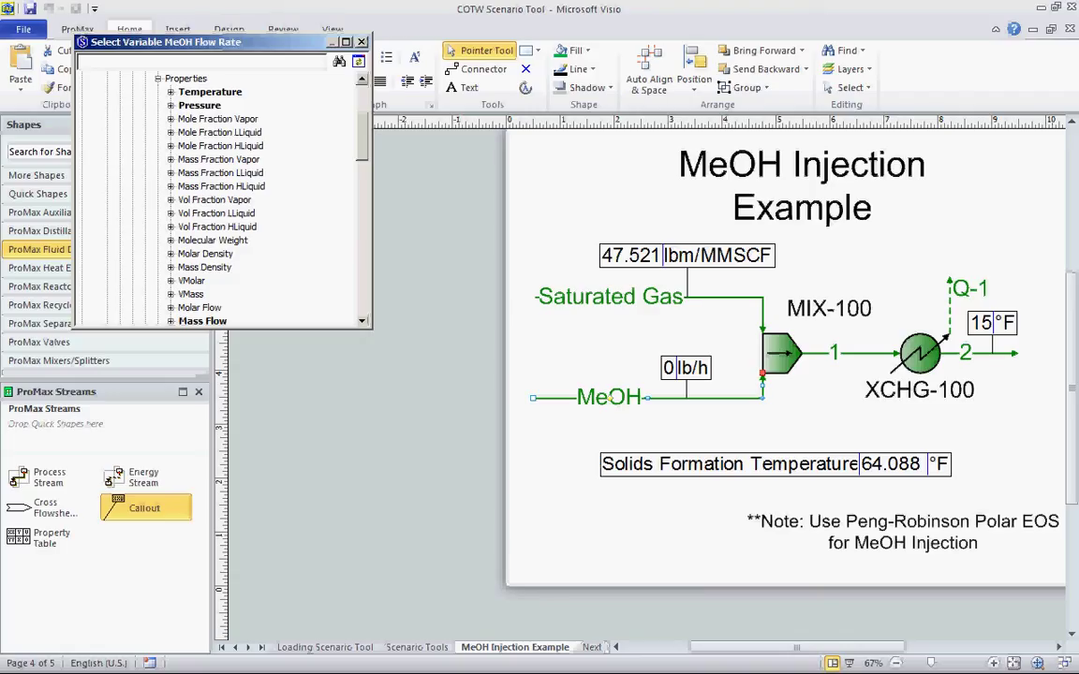
pyautogui.scroll(-1, 215, 200)
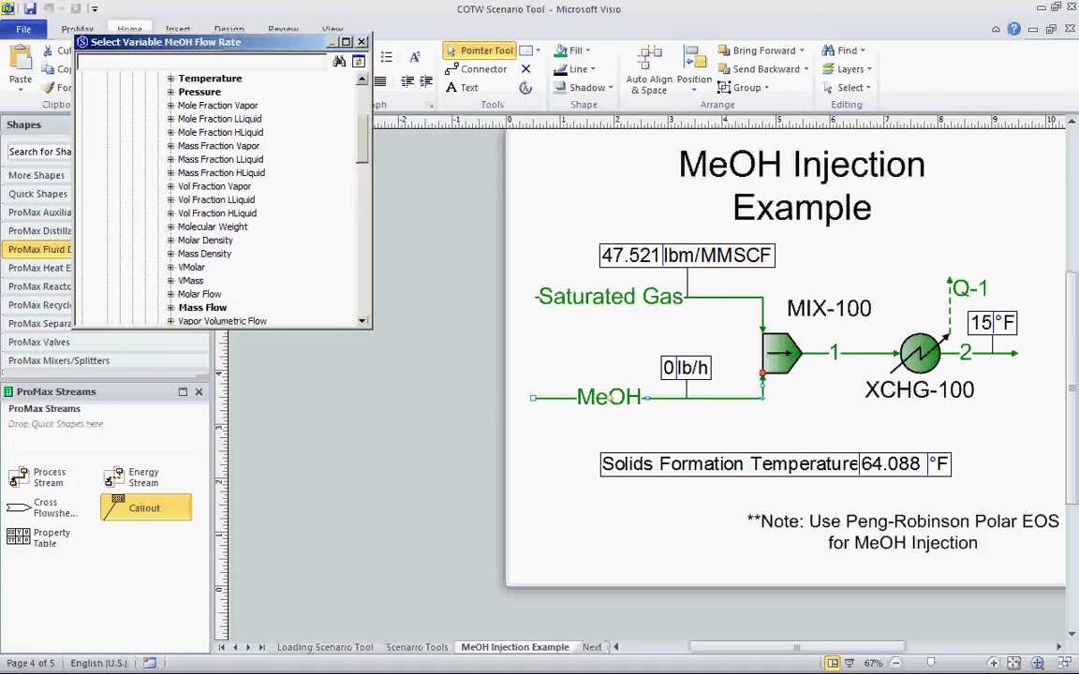
pyautogui.doubleClick(203, 307)
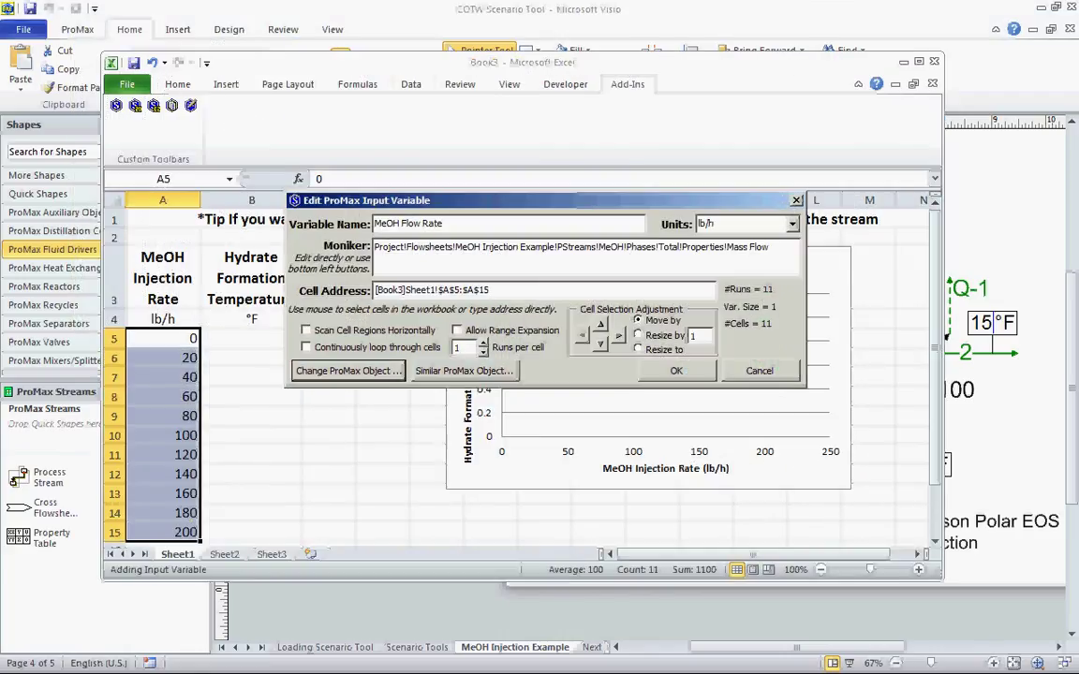
# Check the input variable's moniker and lb/h units, reselect A5:A15 as its cell address, and accept the variable
pyautogui.moveTo(770, 246); pyautogui.dragTo(373, 246)
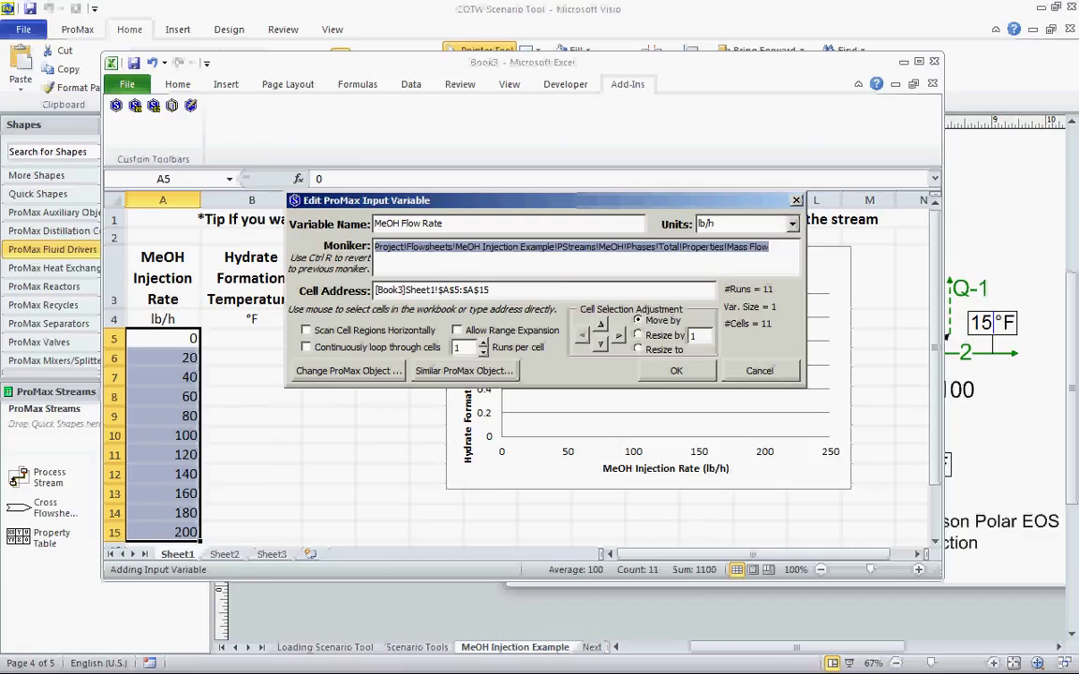
pyautogui.click(714, 224)
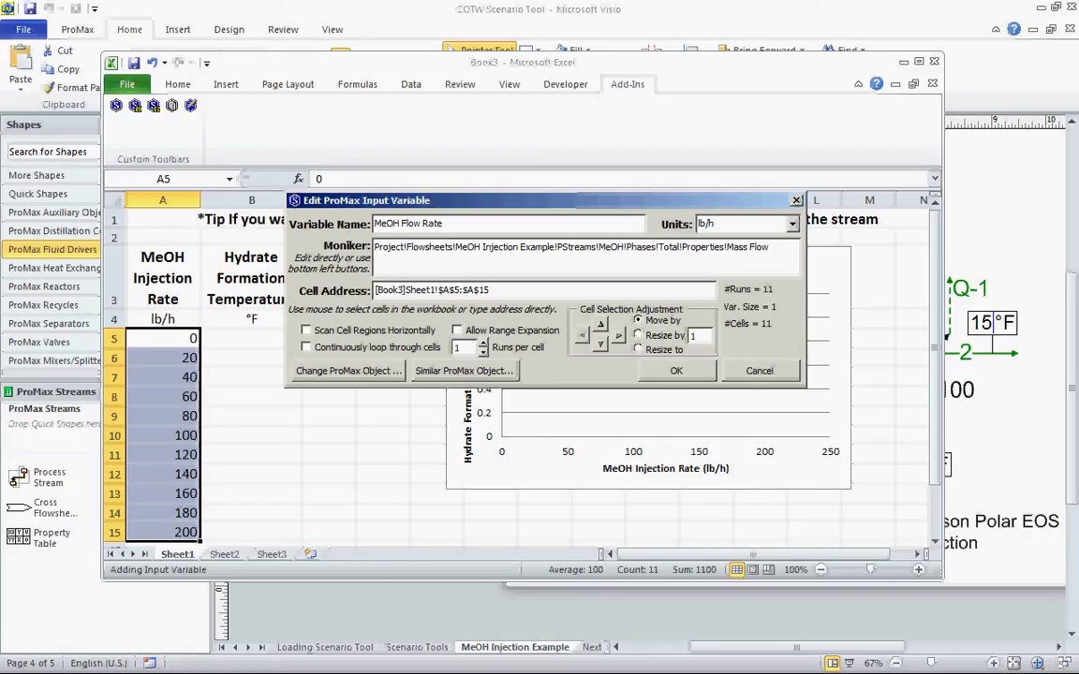
pyautogui.click(714, 224)
pyautogui.moveTo(490, 289); pyautogui.dragTo(374, 290)
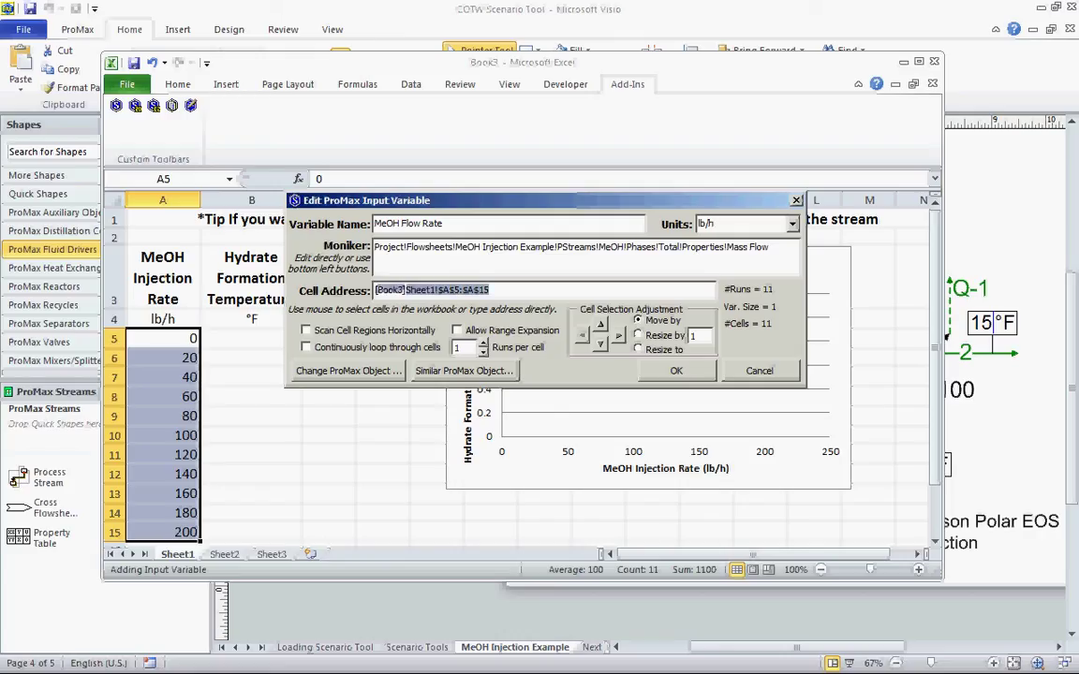
pyautogui.moveTo(162, 338); pyautogui.dragTo(162, 532)
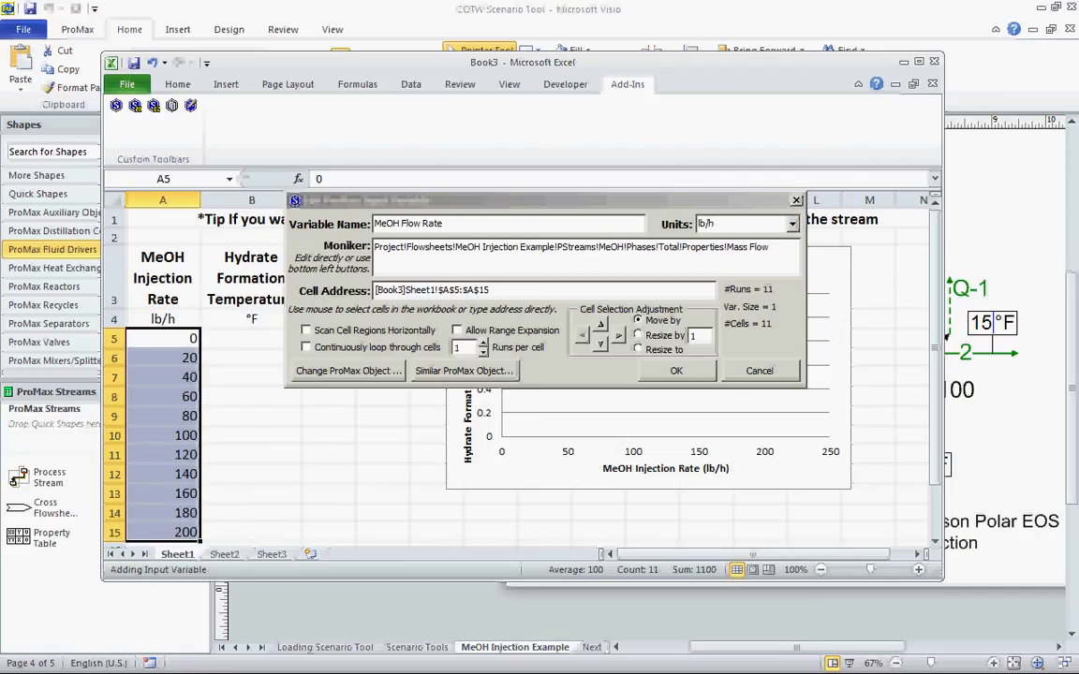
pyautogui.click(675, 370)
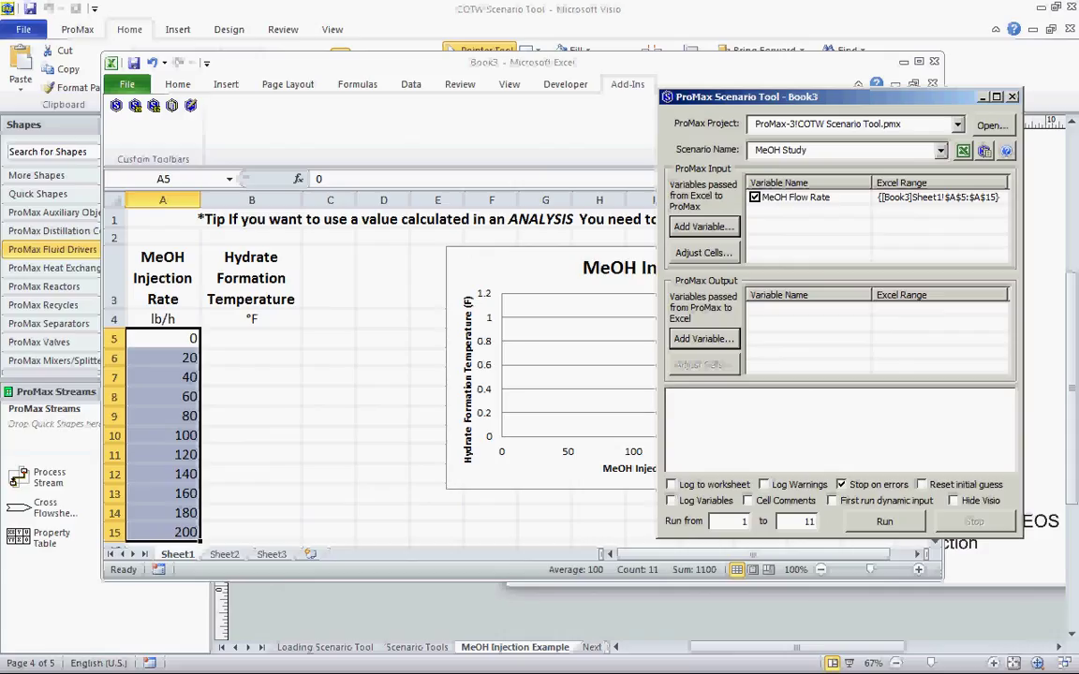
# Switch to the Visio flowsheet, solve the Freeze 1 analysis of stream 1 leaving mixer MIX-100, and close the Project Viewer
pyautogui.doubleClick(807, 521)
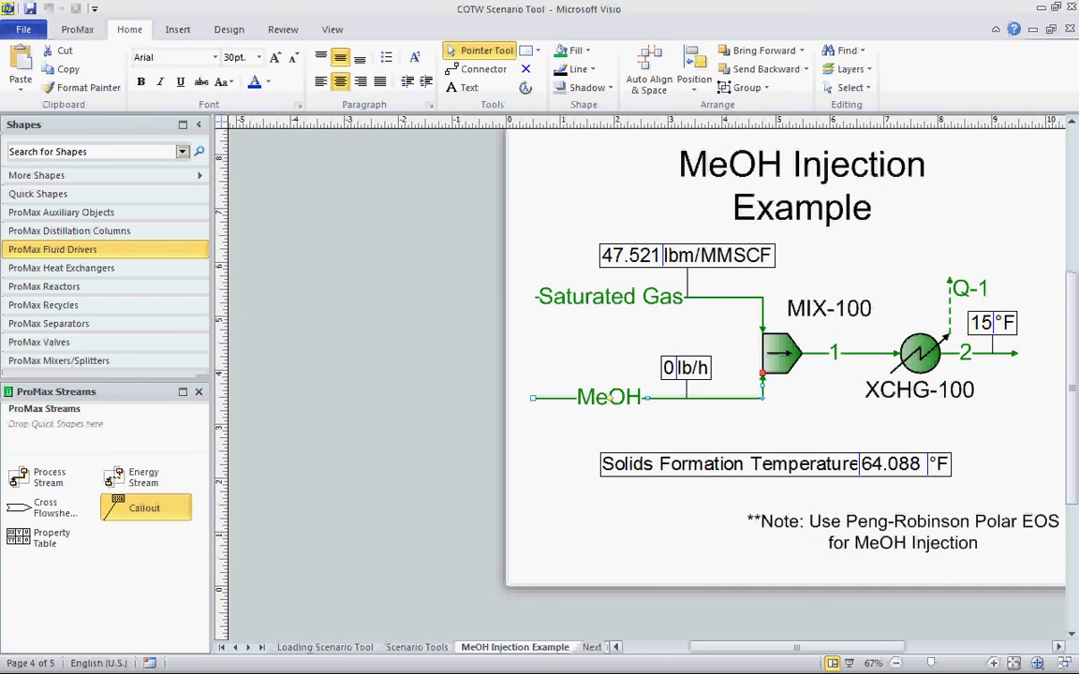
pyautogui.hscroll(2, 646, 374)
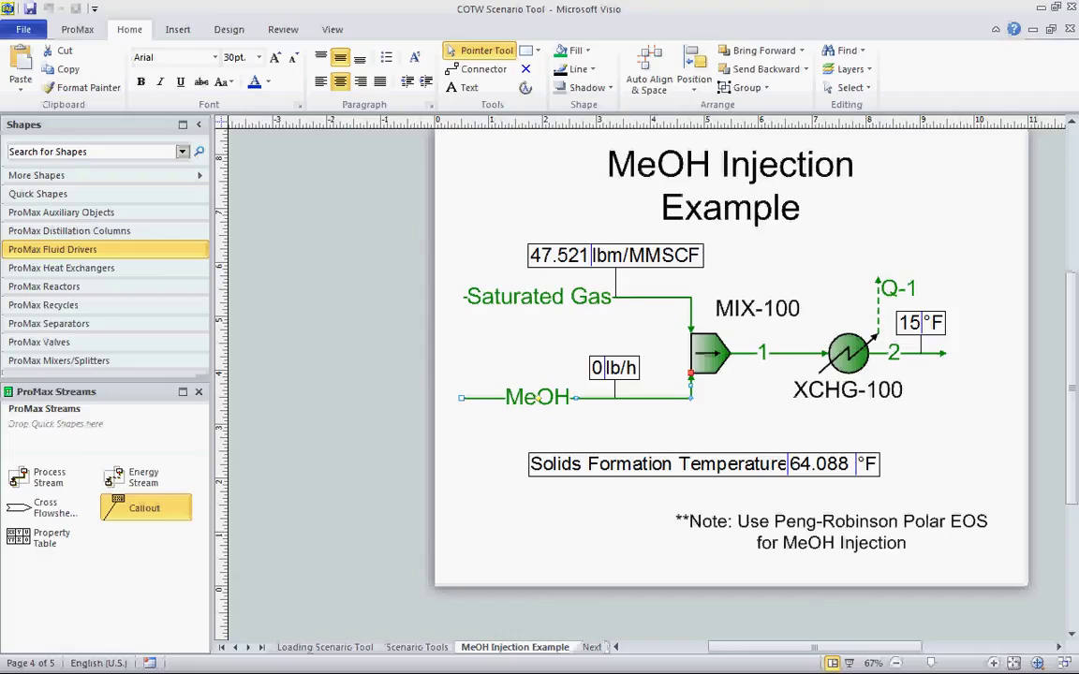
pyautogui.click(778, 353)
pyautogui.doubleClick(778, 353)
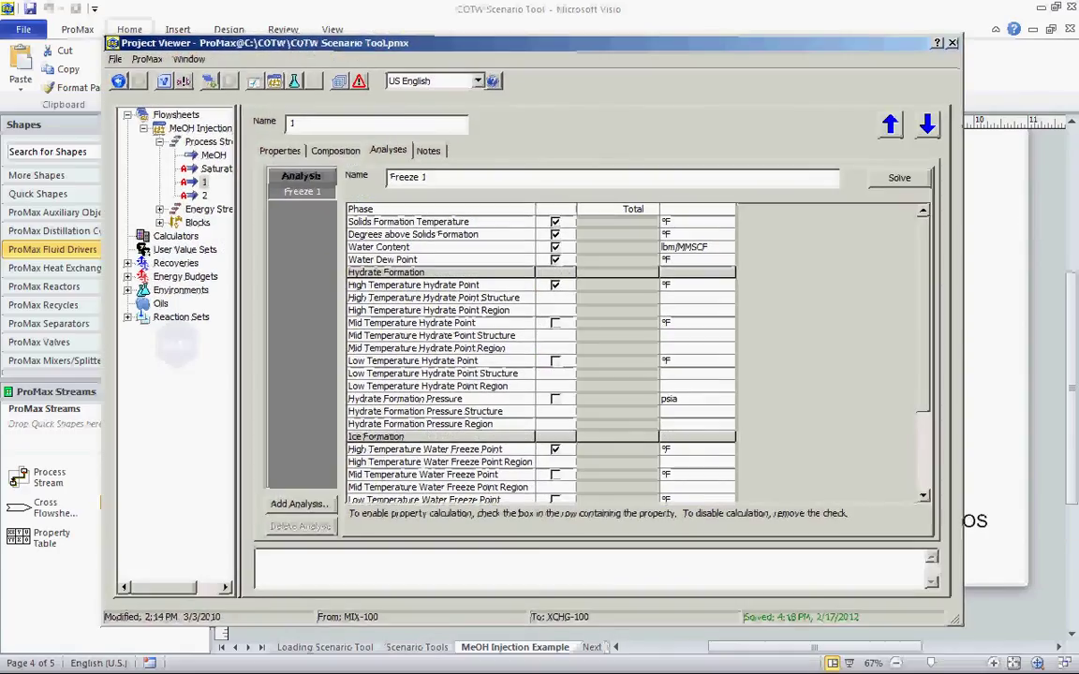
pyautogui.click(898, 177)
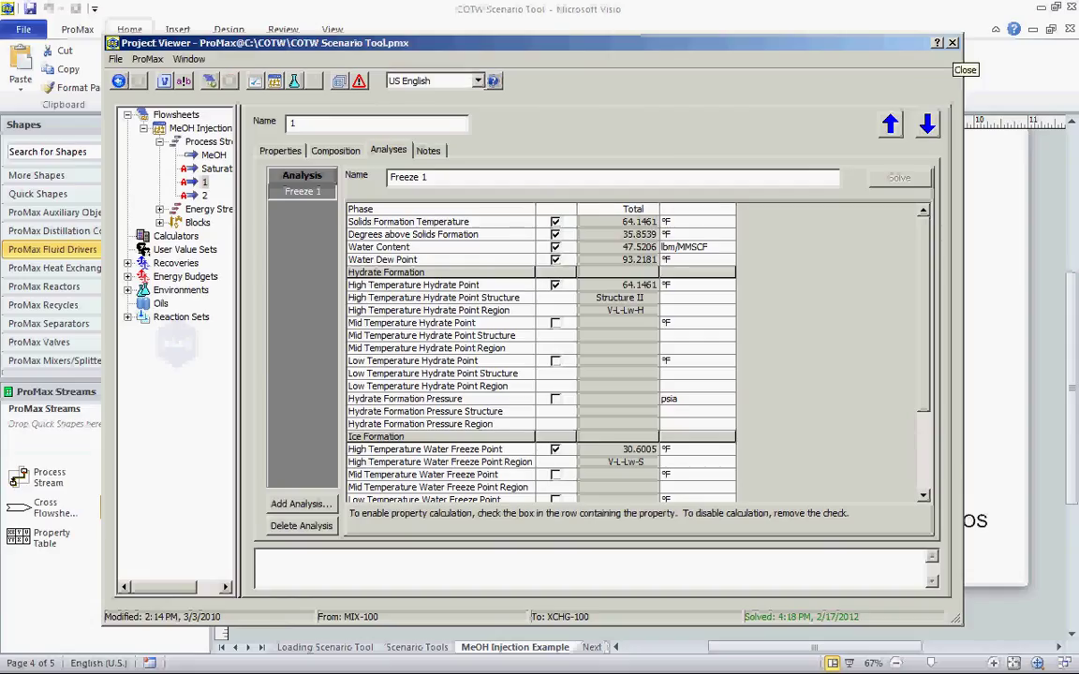
pyautogui.click(951, 42)
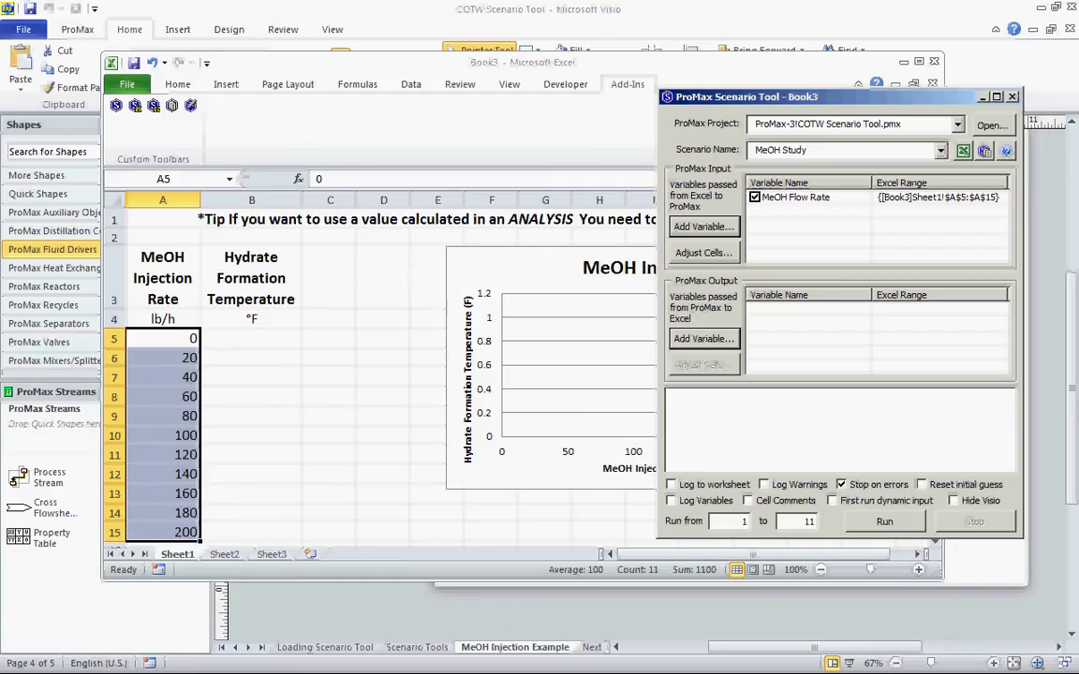
# Add a ProMax output variable to the scenario and name it Solids Formation Temp
pyautogui.click(703, 338)
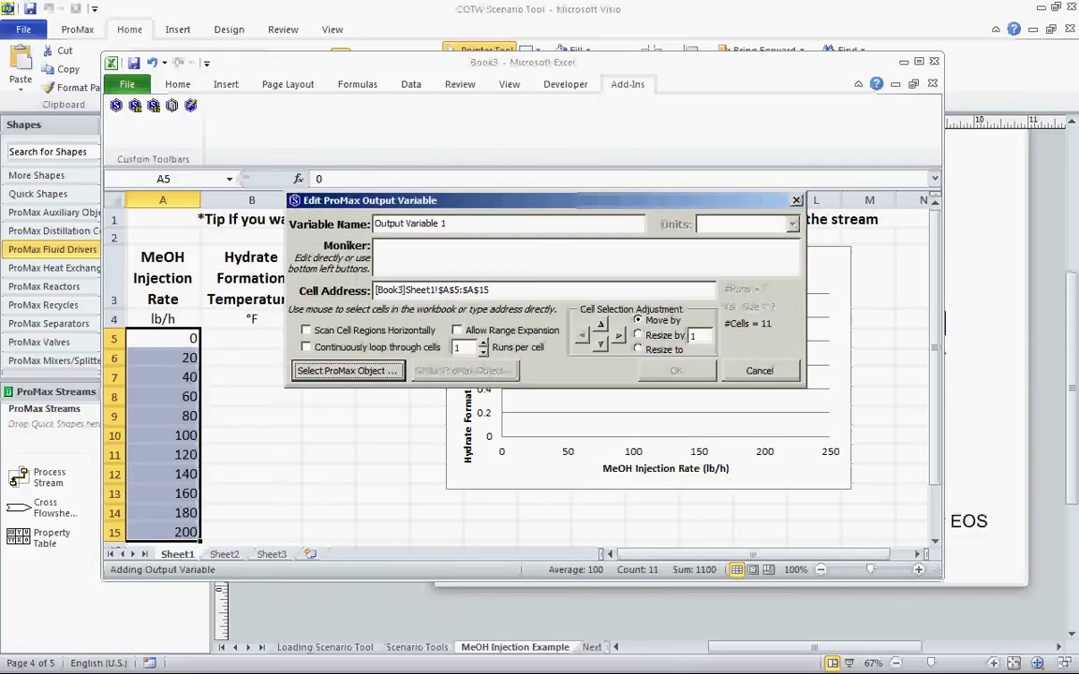
pyautogui.click(418, 224)
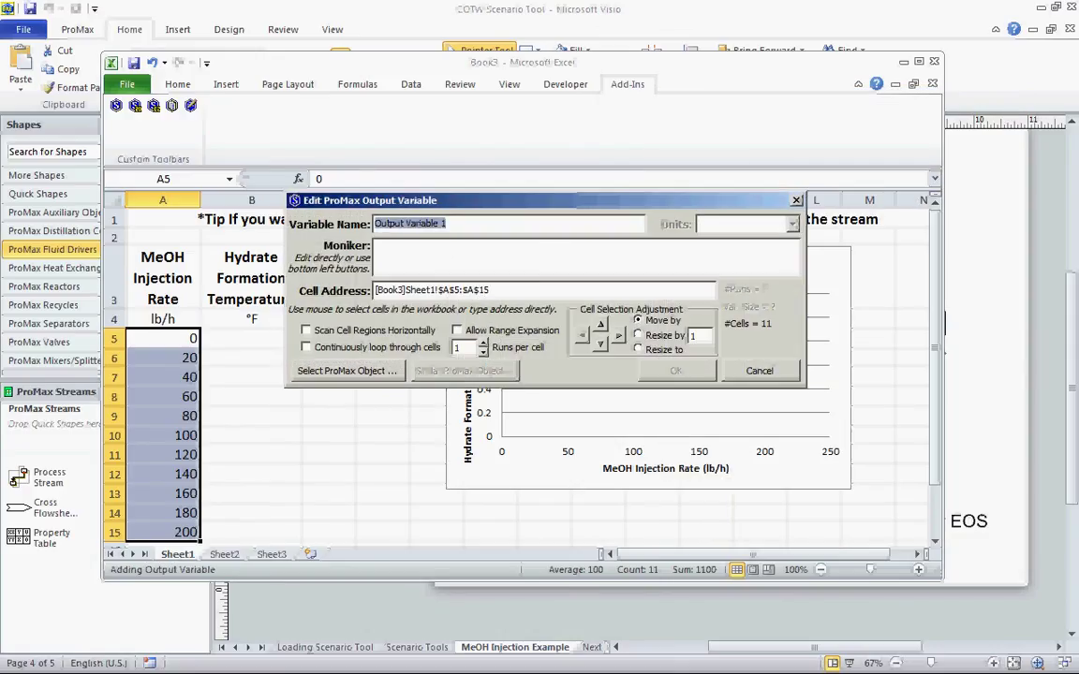
pyautogui.write('Sol')
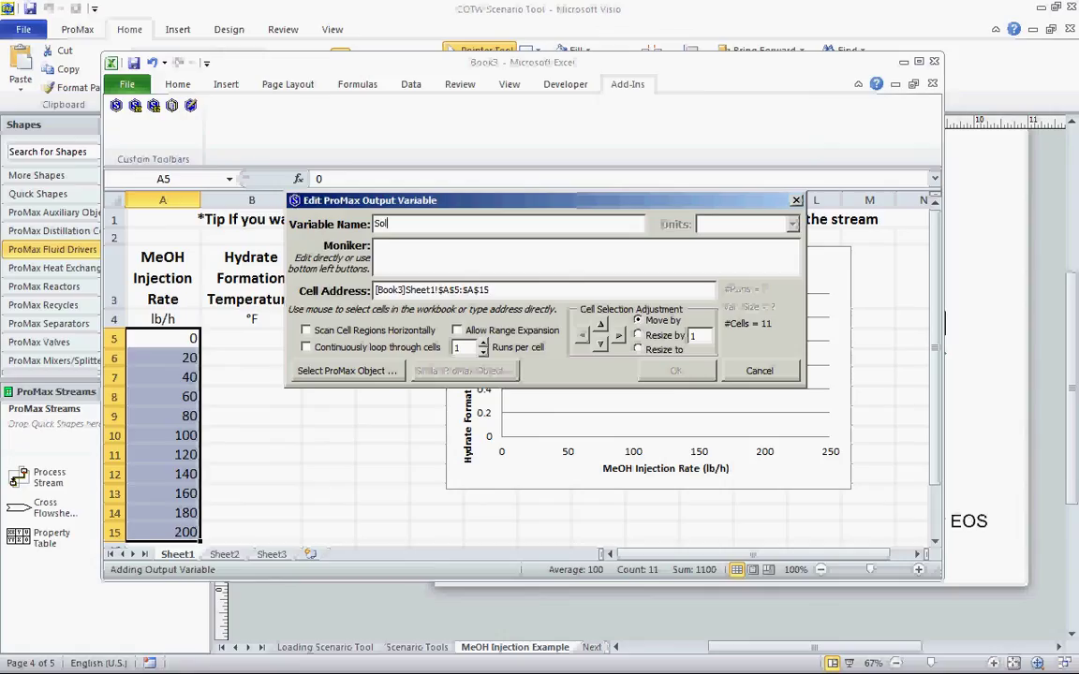
pyautogui.write('ids Formation Temp')
pyautogui.press('Tab')
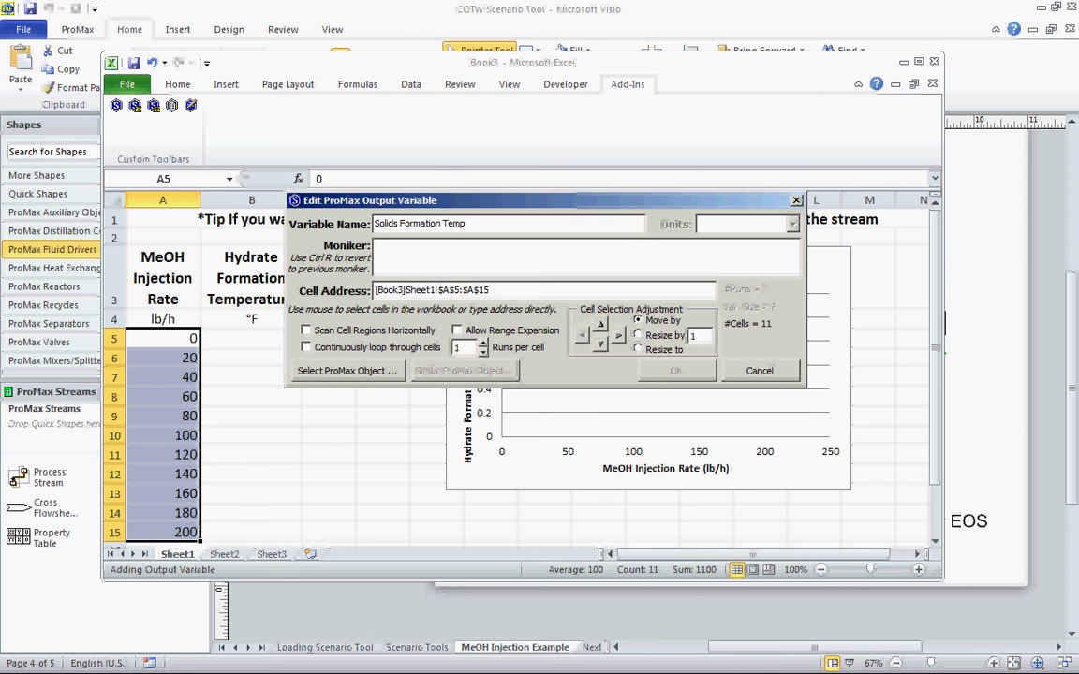
# Link the output variable to the Solids Formation Temperature property of stream 1's Freeze 1 analysis
pyautogui.click(346, 370)
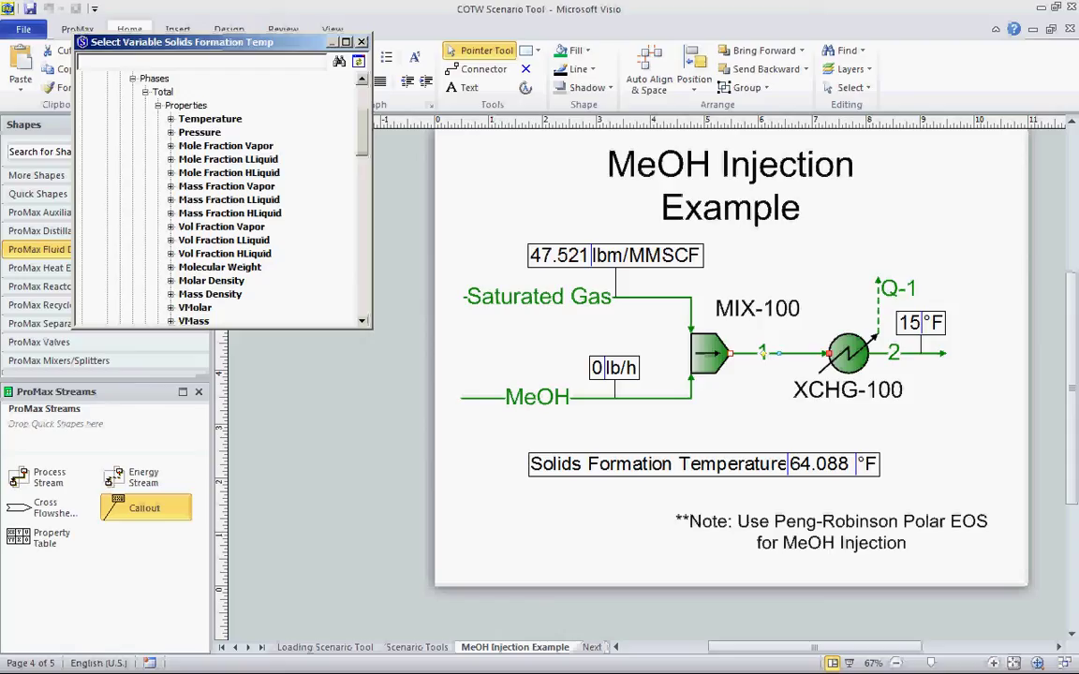
pyautogui.scroll(3, 215, 197)
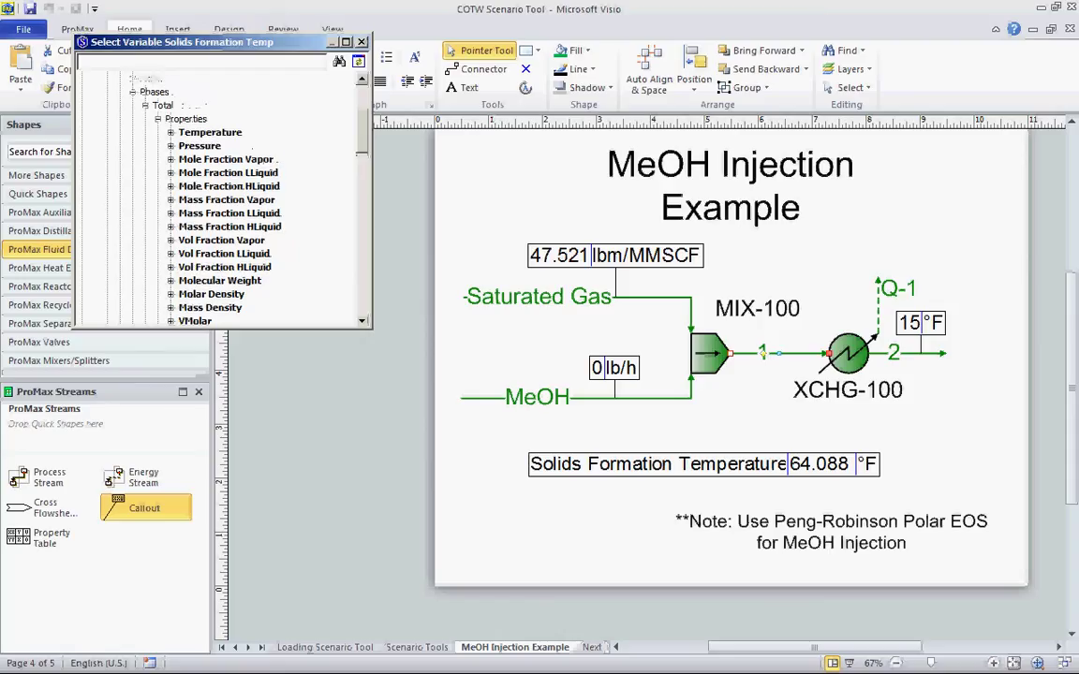
pyautogui.click(133, 187)
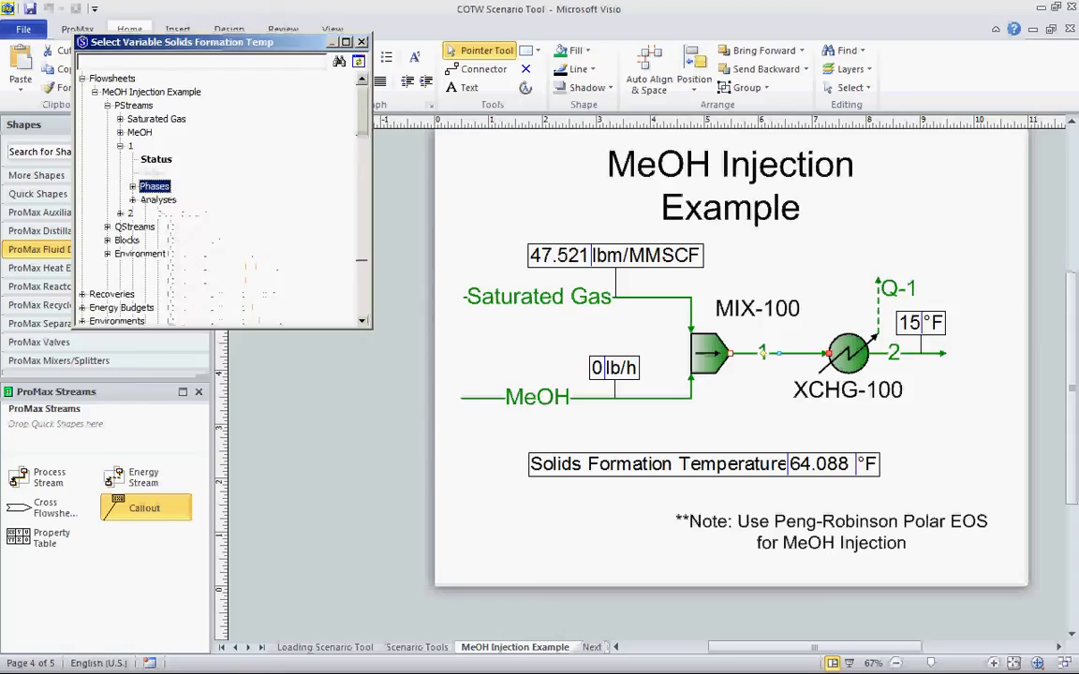
pyautogui.click(133, 199)
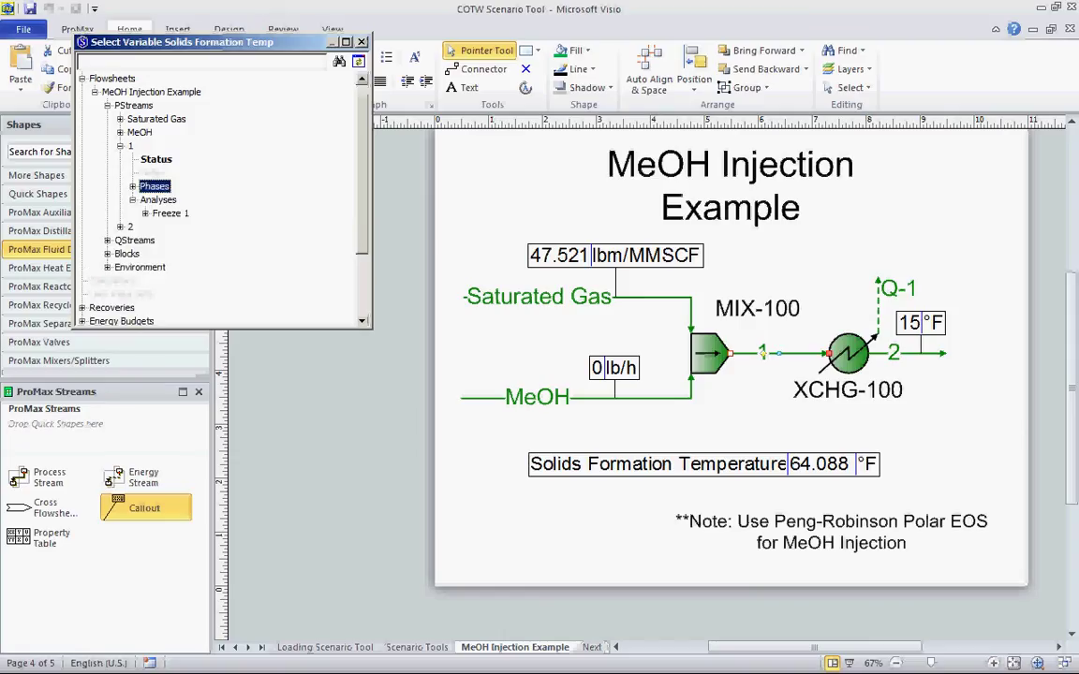
pyautogui.click(145, 213)
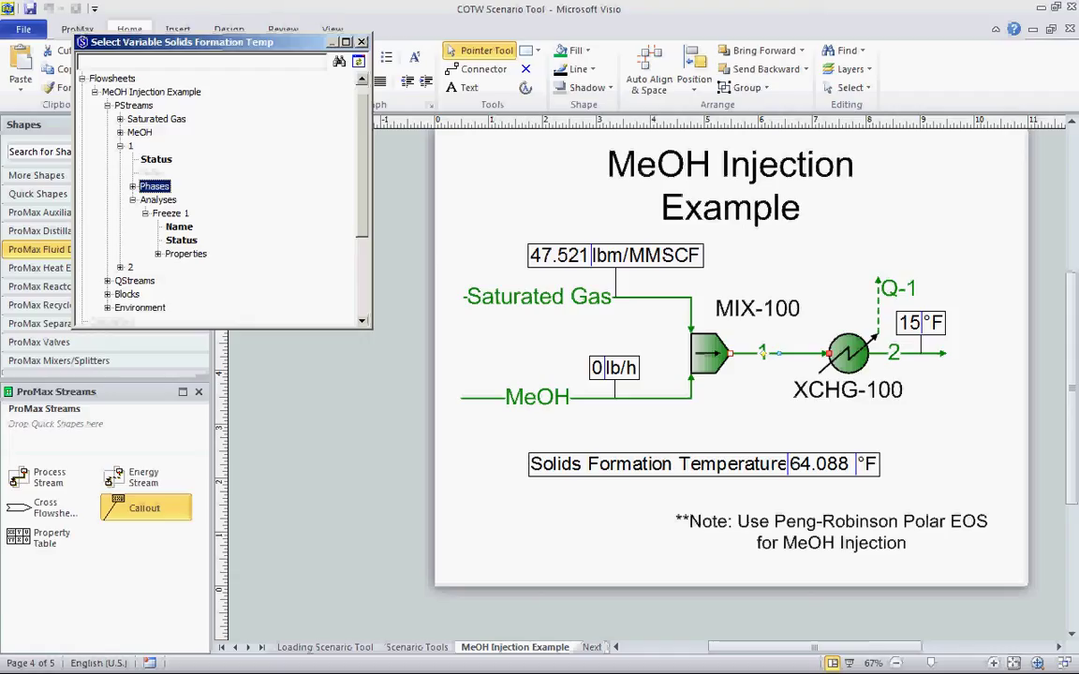
pyautogui.click(157, 254)
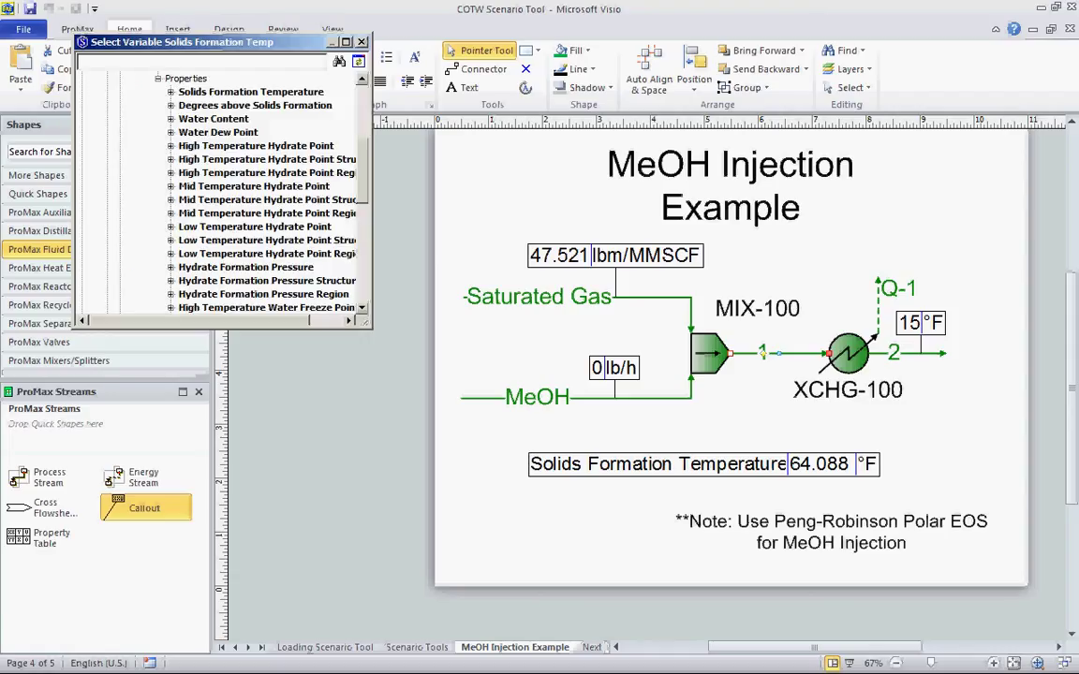
pyautogui.click(250, 92)
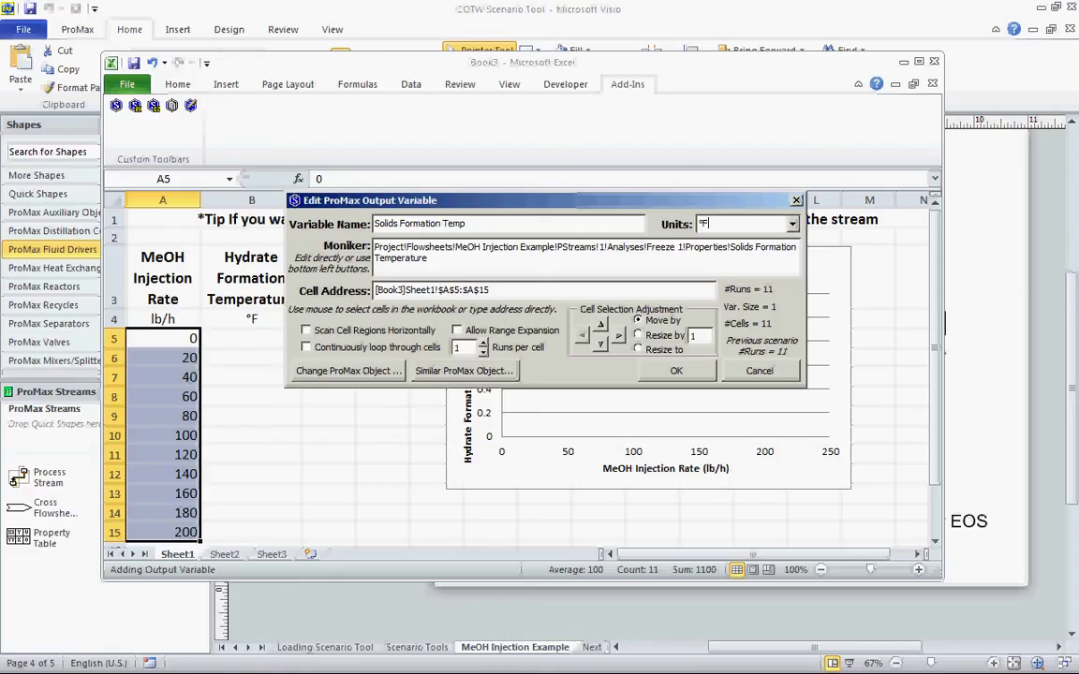
# Set the output variable's cell address to Sheet1 cells B5:B15 and accept the variable
pyautogui.click(251, 339)
pyautogui.moveTo(241, 338); pyautogui.dragTo(251, 530)
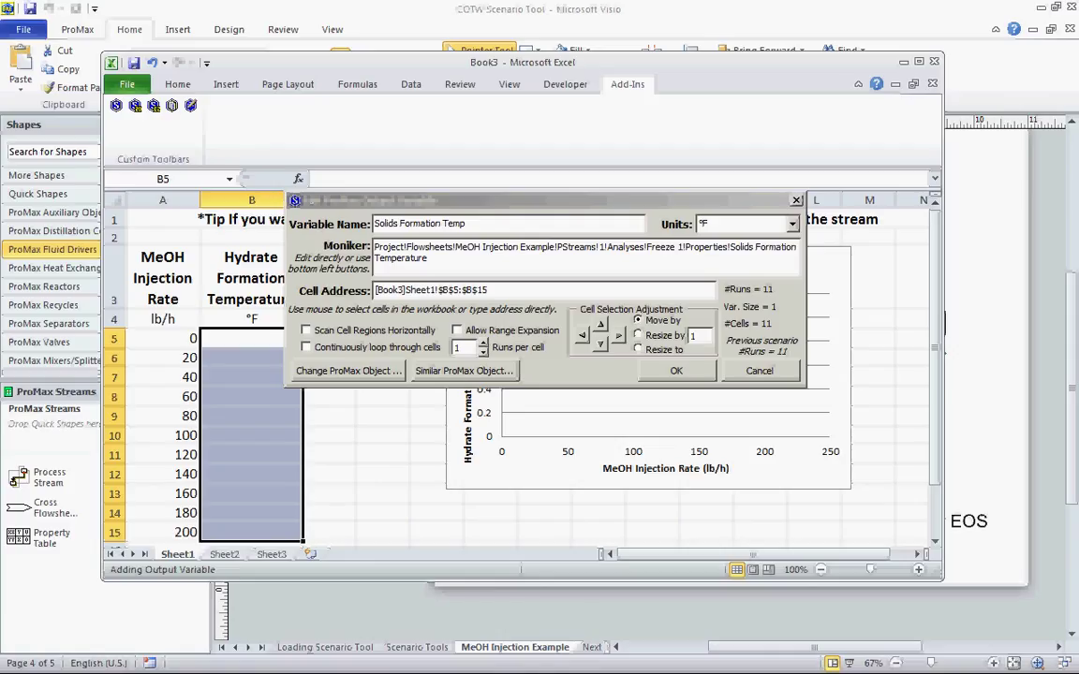
pyautogui.click(675, 370)
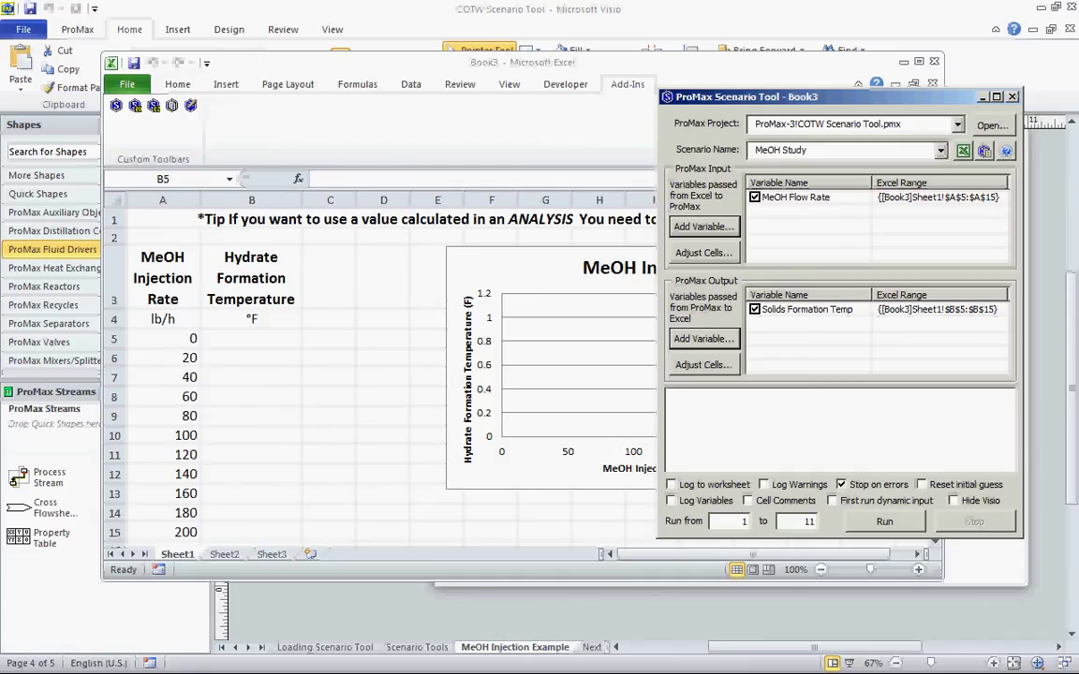
# Run MeOH Study scenarios 1 to 11, then close the Scenario Tool to uncover the MeOH Injection chart
pyautogui.press('Return')
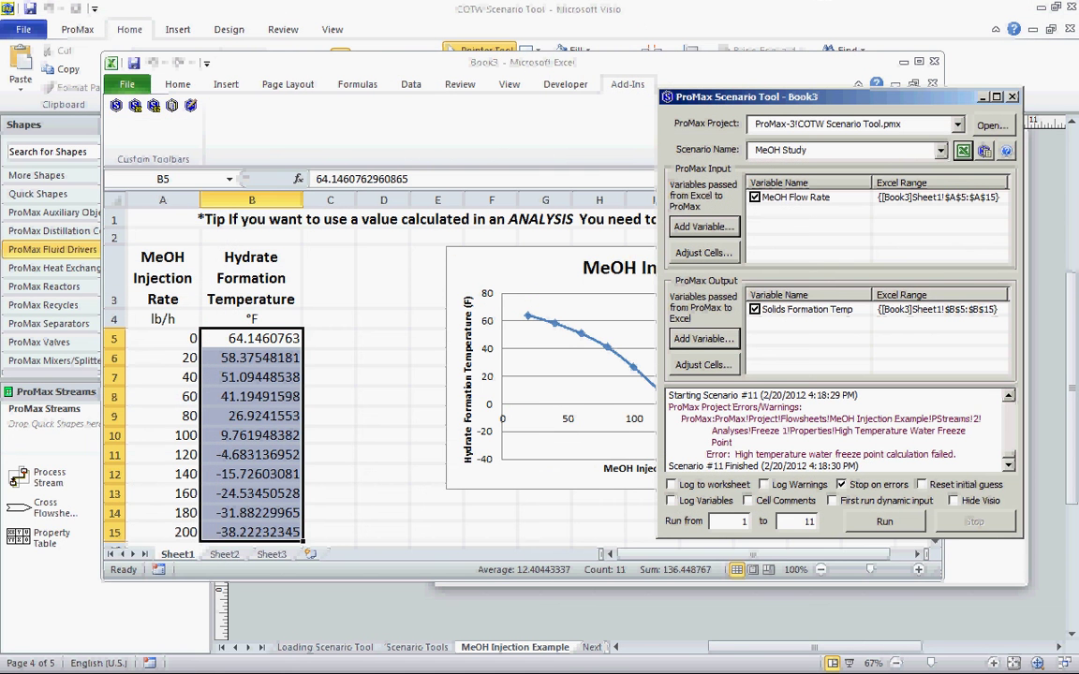
pyautogui.moveTo(824, 96); pyautogui.dragTo(672, 96)
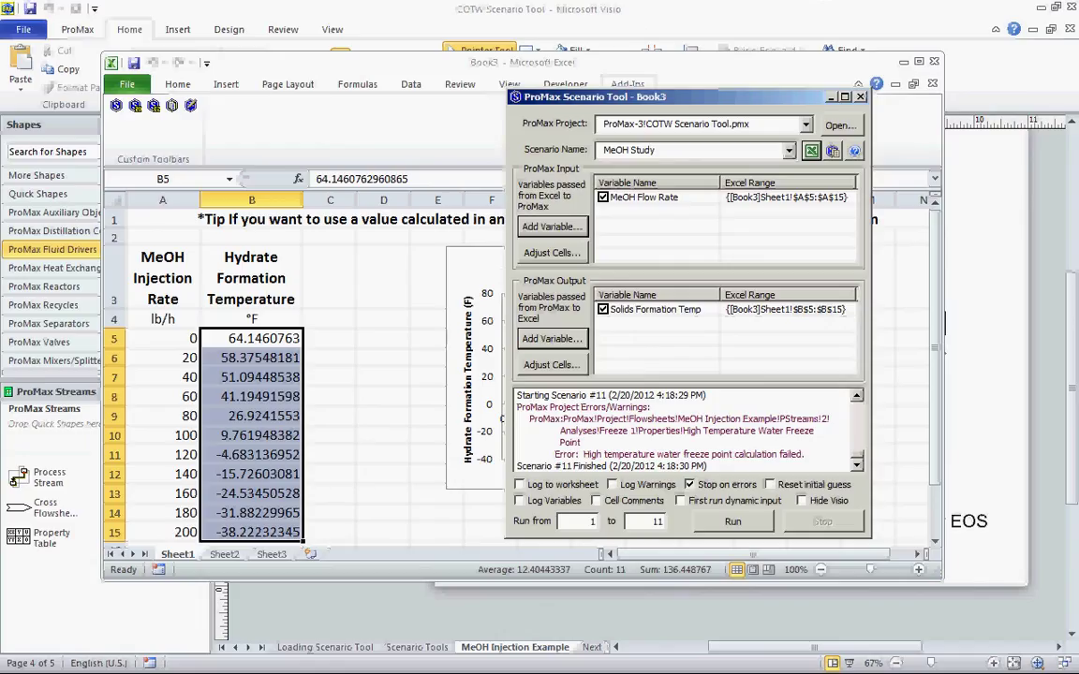
pyautogui.hotkey('alt', 'F4')
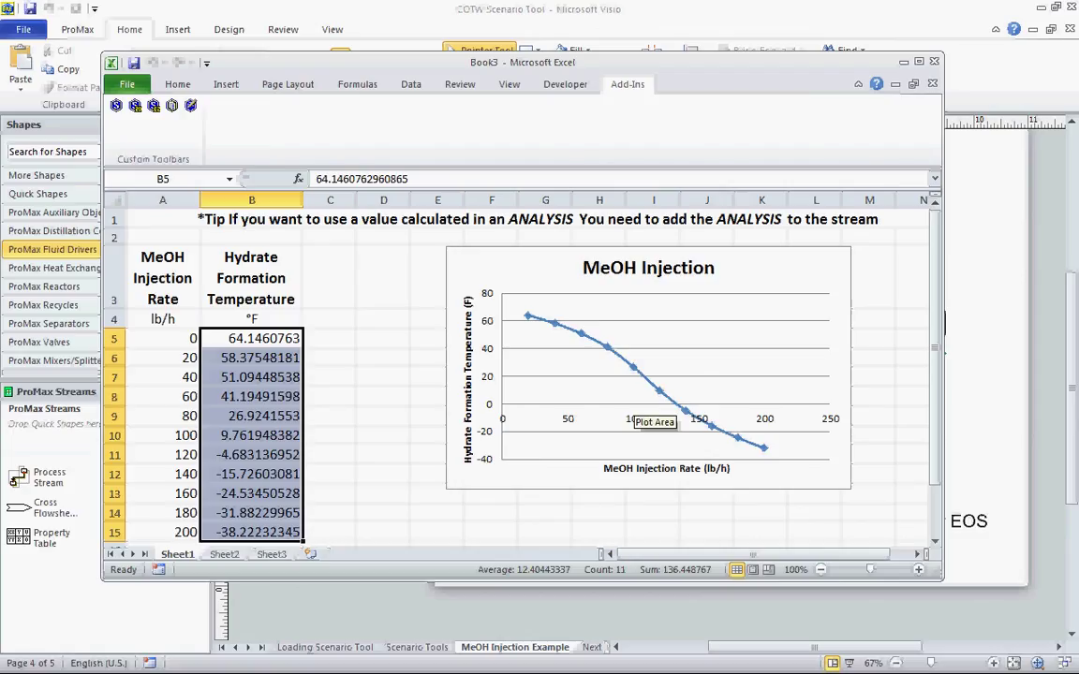
pyautogui.moveTo(687, 411)
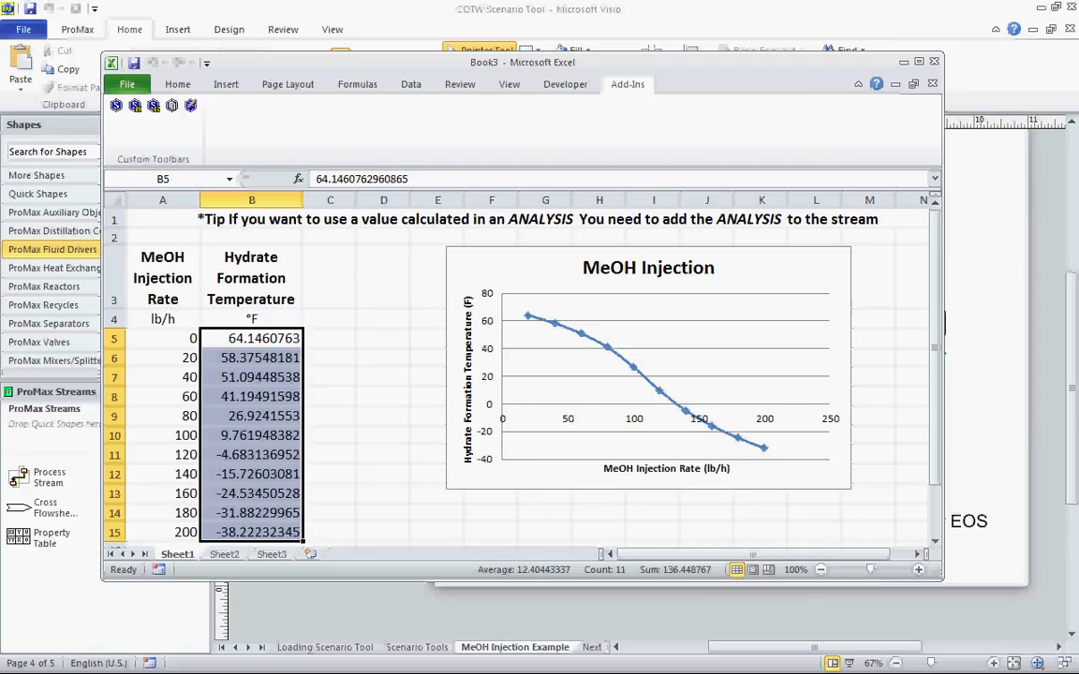